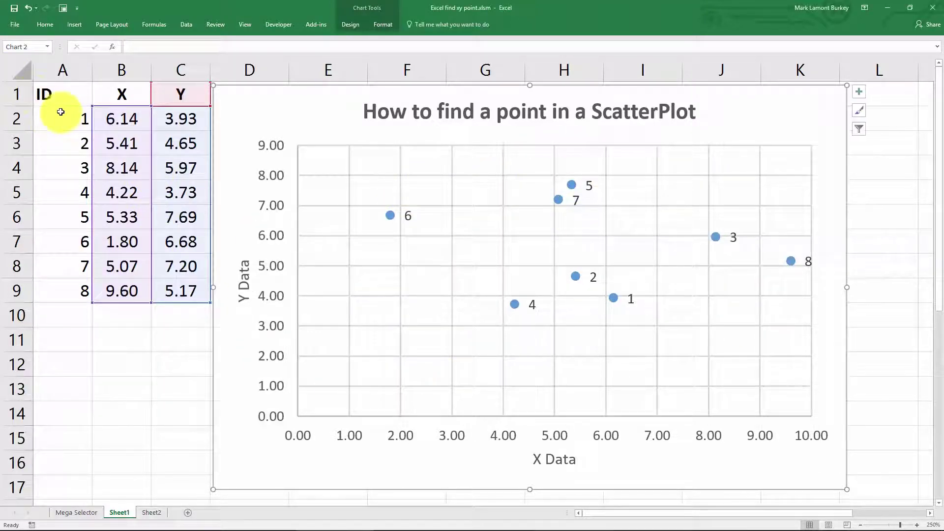
Step: Select the IDs 1–8 in A2:A9 and bring up the saved comment screenshot
{"action": "left_click_drag", "start_coordinate": [57, 116], "coordinate": [55, 285]}
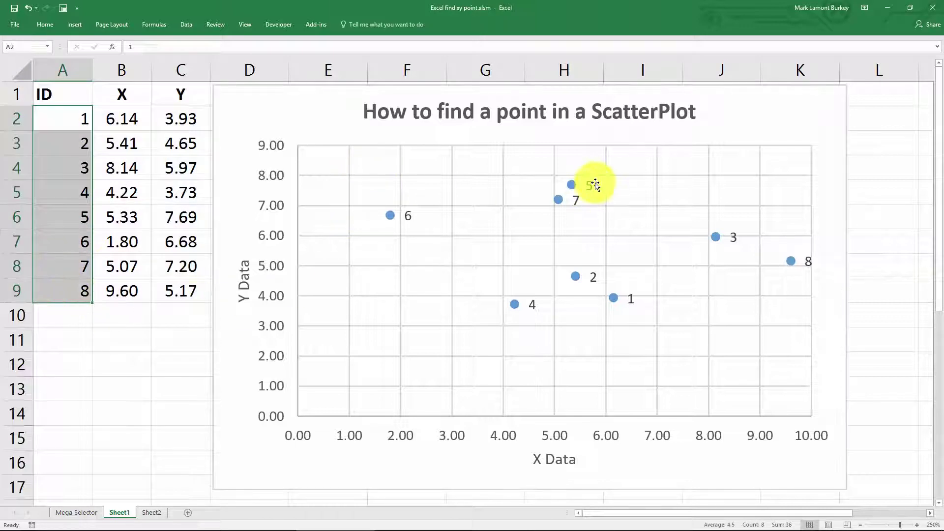
{"action": "mouse_move", "coordinate": [558, 202]}
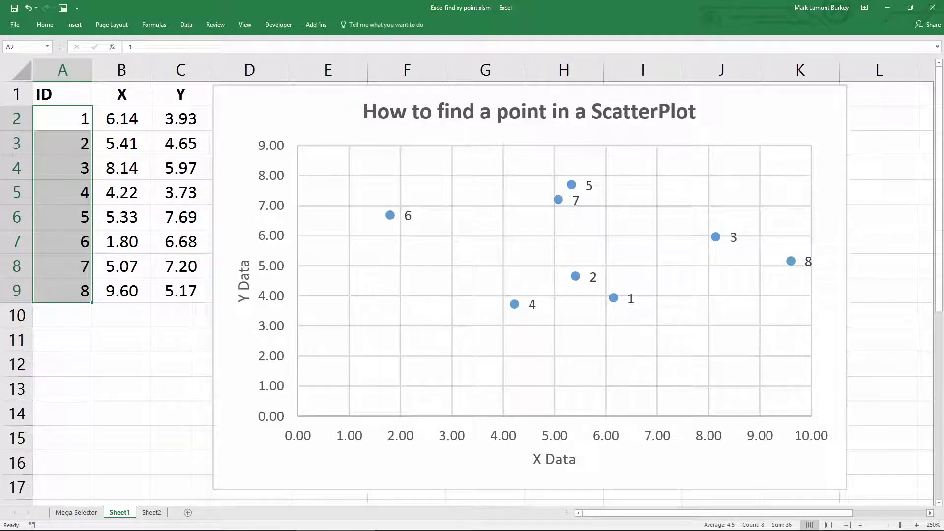
Step: Minimize the PicPick window with the viewer's comment to get back to Excel
{"action": "key", "text": "alt+Tab"}
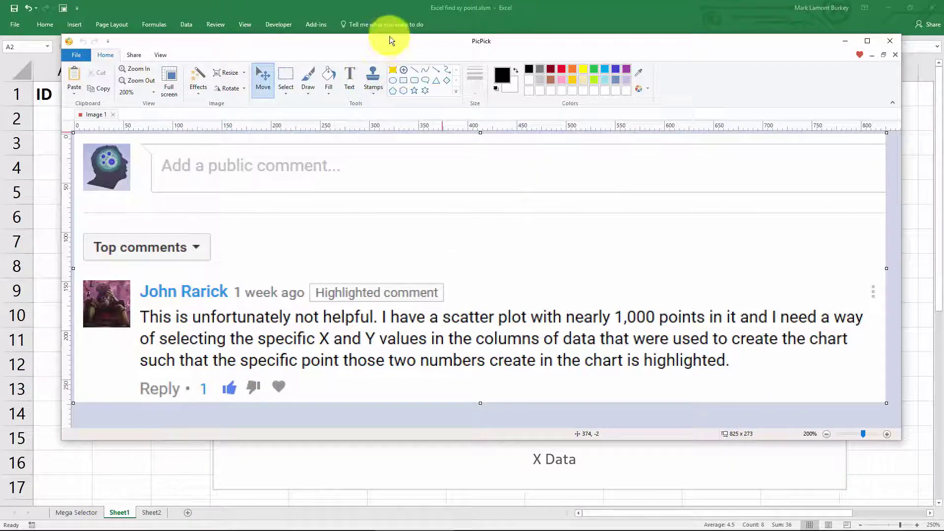
{"action": "left_click", "coordinate": [845, 41]}
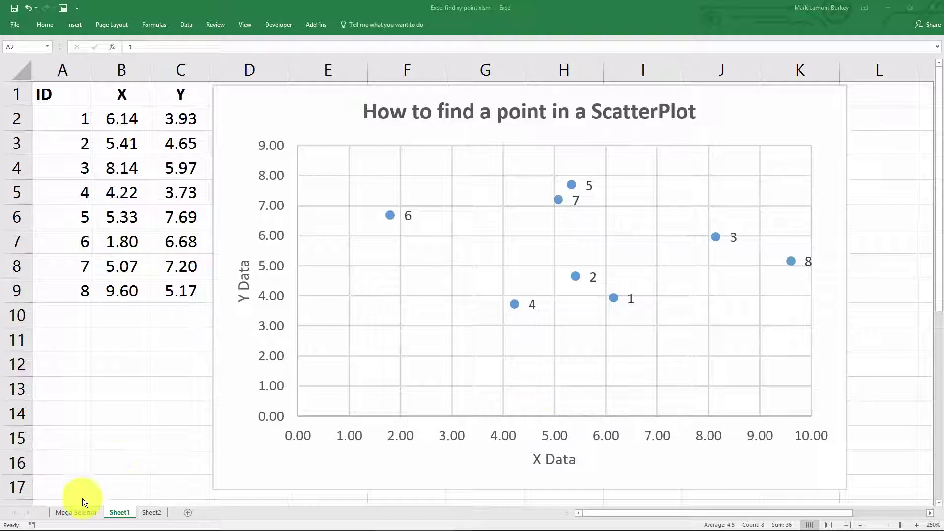
Step: Switch to the Mega Selector sheet and jump to the end of the Y data in column D and back
{"action": "left_click", "coordinate": [74, 512]}
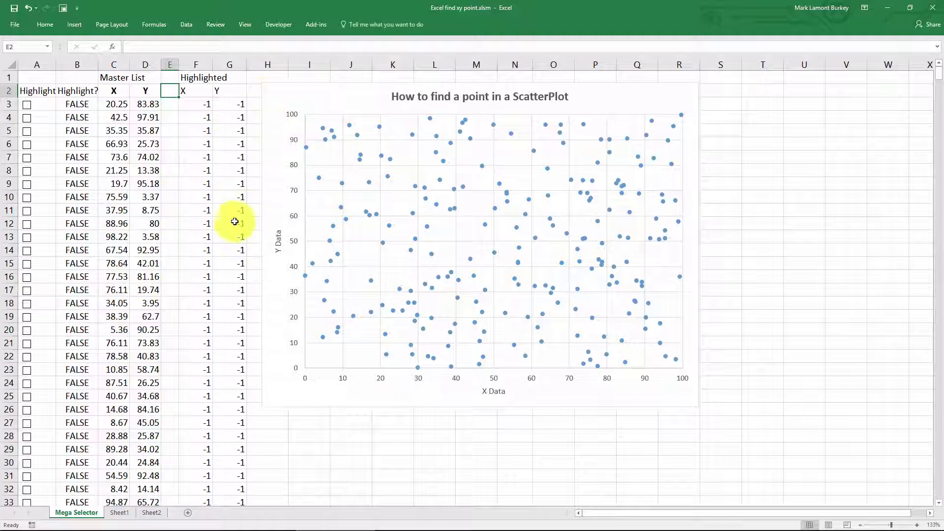
{"action": "left_click", "coordinate": [154, 236]}
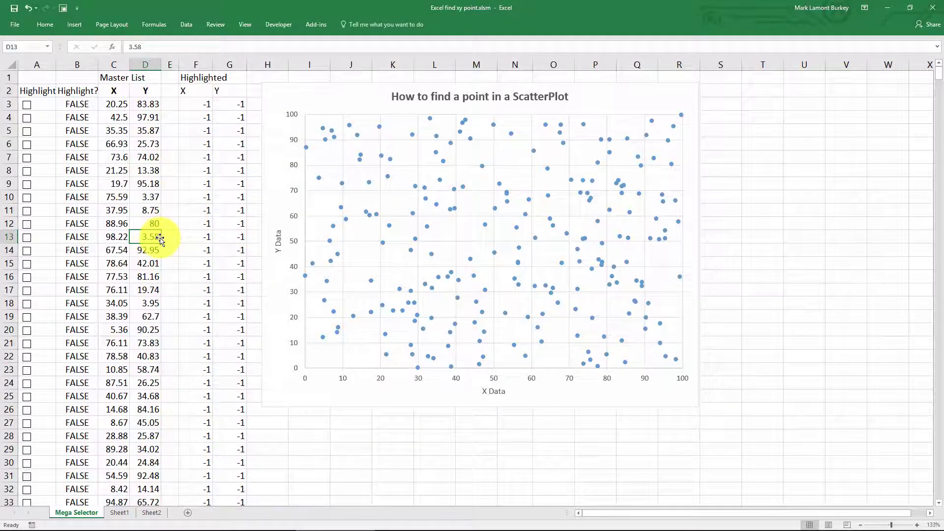
{"action": "double_click", "coordinate": [160, 239]}
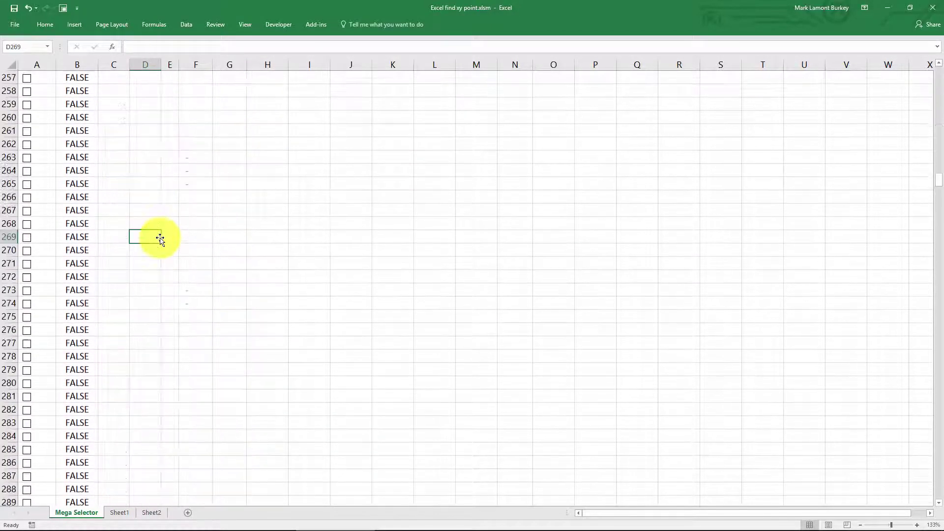
{"action": "double_click", "coordinate": [159, 238]}
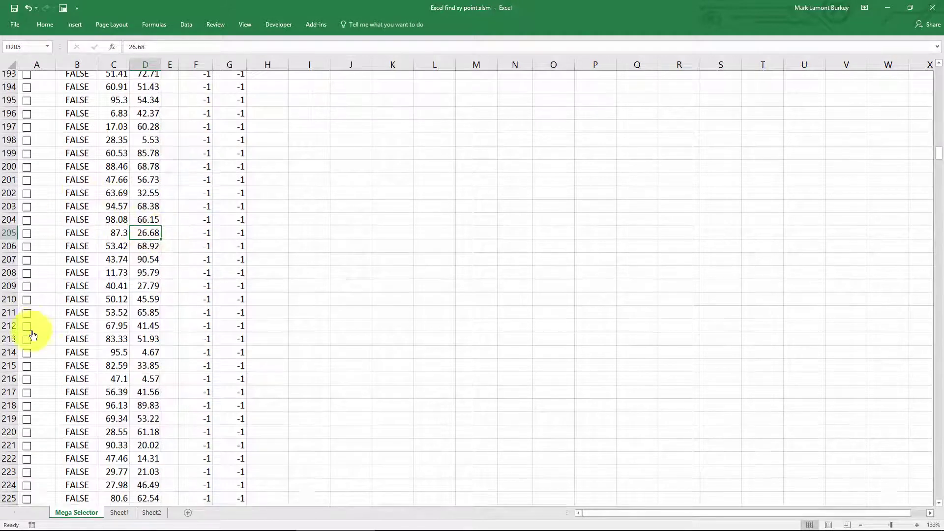
{"action": "scroll", "coordinate": [54, 359], "scroll_direction": "down", "scroll_amount": 4}
{"action": "scroll", "coordinate": [143, 363], "scroll_direction": "up", "scroll_amount": 2}
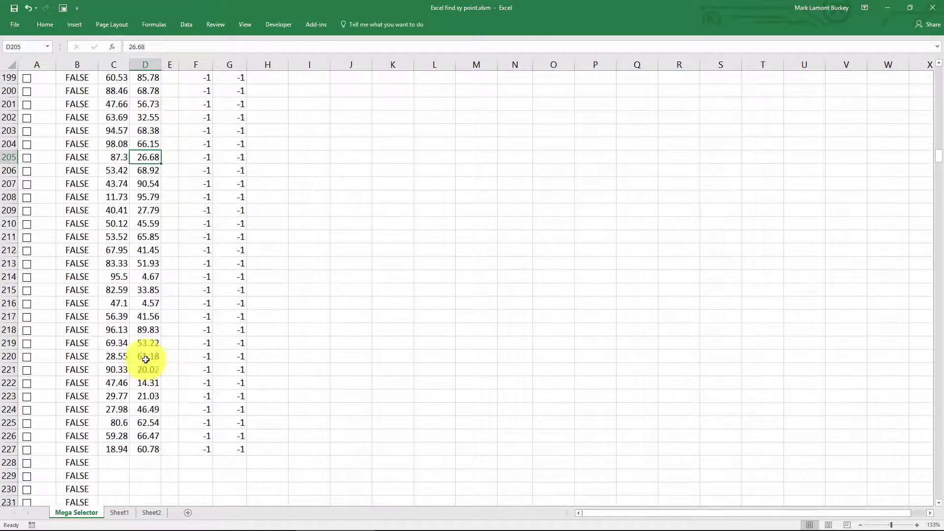
{"action": "scroll", "coordinate": [146, 359], "scroll_direction": "down", "scroll_amount": 1}
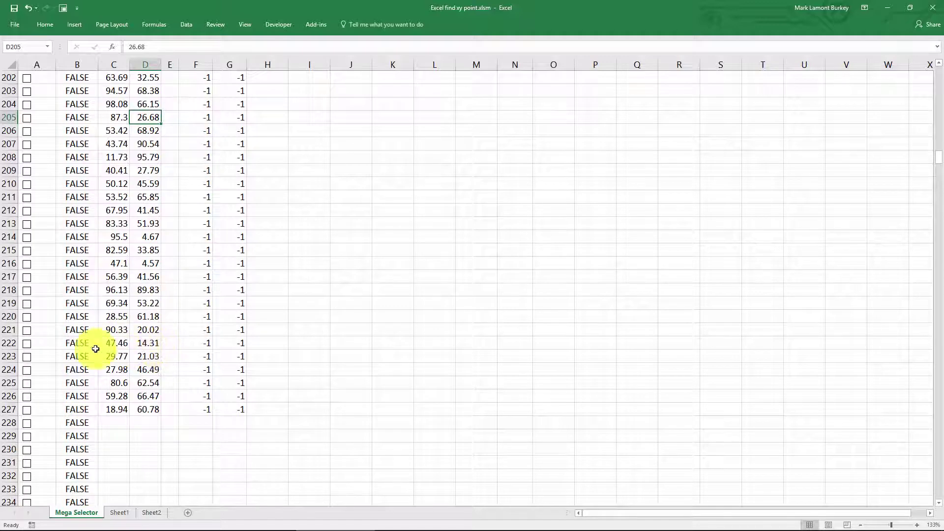
Step: Page down through the checkbox rows below the X data, then return to the top
{"action": "left_click", "coordinate": [120, 422]}
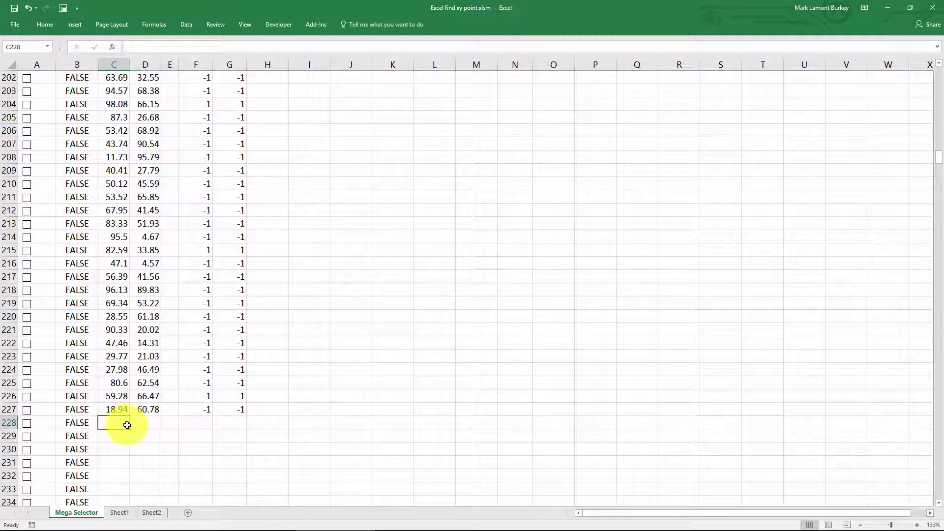
{"action": "key", "text": "Page_Down"}
{"action": "key", "text": "Left"}
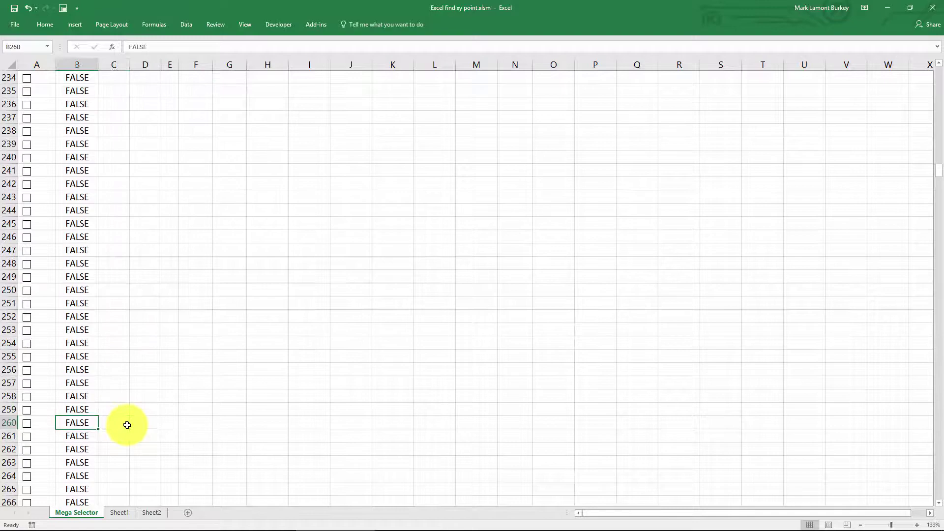
{"action": "key", "text": "Page_Down"}
{"action": "key", "text": "Page_Down"}
{"action": "key", "text": "Page_Down"}
{"action": "key", "text": "Page_Down"}
{"action": "key", "text": "Page_Down"}
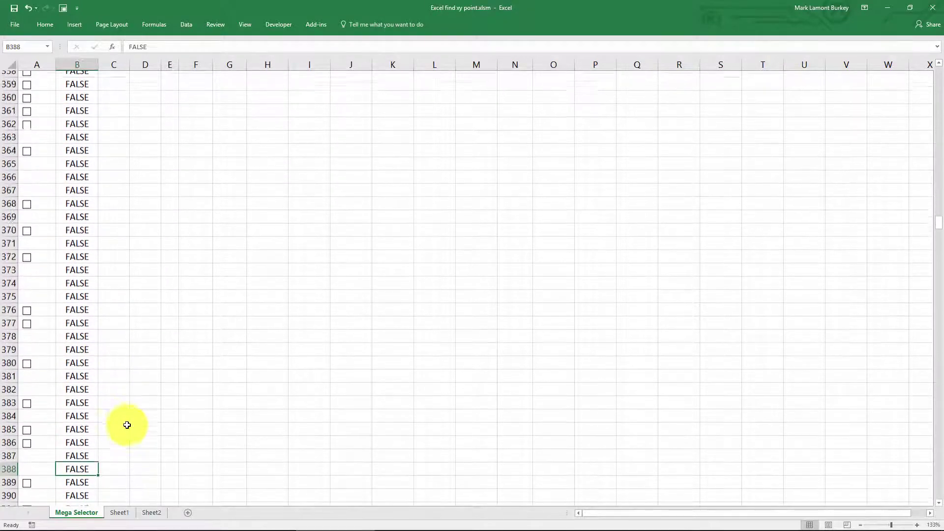
{"action": "key", "text": "Page_Down"}
{"action": "key", "text": "Page_Down"}
{"action": "key", "text": "Page_Down"}
{"action": "key", "text": "Page_Down"}
{"action": "key", "text": "Page_Down"}
{"action": "key", "text": "Page_Down"}
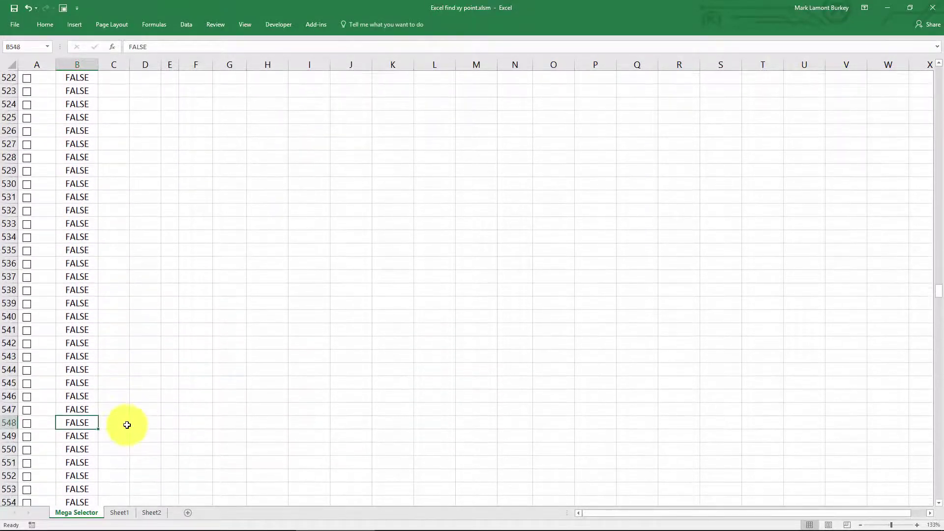
{"action": "key", "text": "Page_Down"}
{"action": "key", "text": "Page_Down"}
{"action": "key", "text": "Page_Up"}
{"action": "key", "text": "Page_Up"}
{"action": "key", "text": "Page_Up"}
{"action": "key", "text": "Page_Up"}
{"action": "key", "text": "Page_Up"}
{"action": "key", "text": "Page_Up"}
{"action": "key", "text": "Page_Up"}
{"action": "key", "text": "Page_Up"}
{"action": "key", "text": "Page_Up"}
{"action": "key", "text": "Page_Up"}
{"action": "key", "text": "Page_Up"}
{"action": "key", "text": "Page_Up"}
{"action": "key", "text": "Page_Up"}
{"action": "key", "text": "Page_Up"}
{"action": "key", "text": "Page_Up"}
{"action": "key", "text": "Page_Up"}
{"action": "key", "text": "Page_Up"}
{"action": "key", "text": "Page_Up"}
{"action": "key", "text": "Page_Up"}
{"action": "key", "text": "Page_Up"}
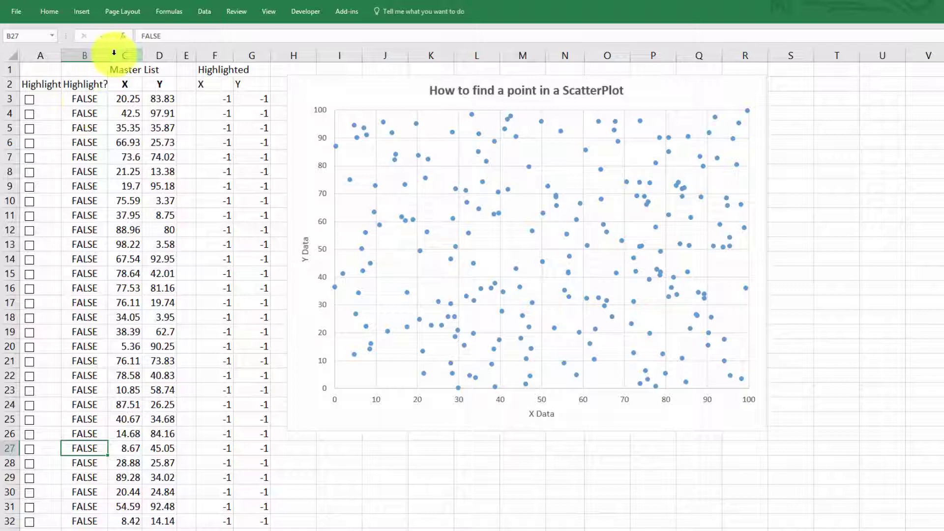
Step: Narrow column B and tick the row 10 checkbox to turn its point orange
{"action": "mouse_move", "coordinate": [108, 55]}
{"action": "left_mouse_down"}
{"action": "mouse_move", "coordinate": [67, 55]}
{"action": "mouse_move", "coordinate": [99, 49]}
{"action": "left_mouse_up"}
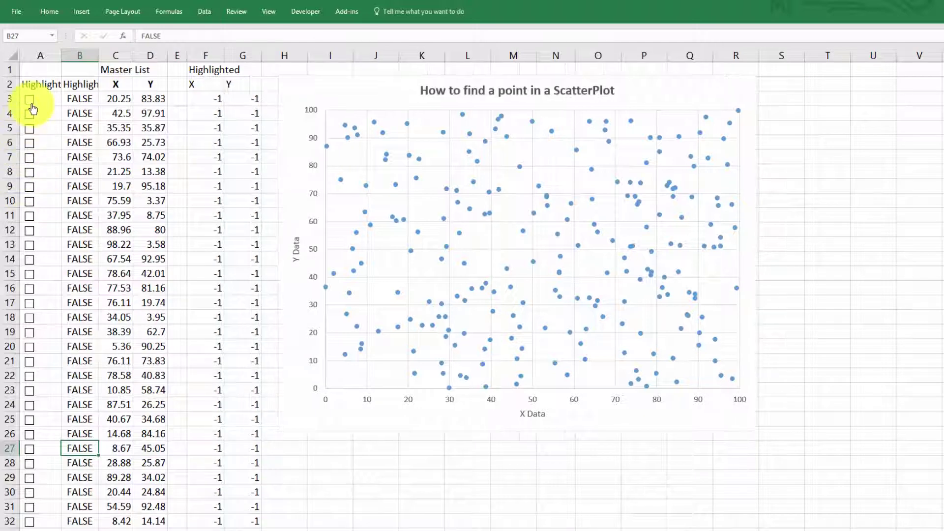
{"action": "left_click", "coordinate": [30, 201]}
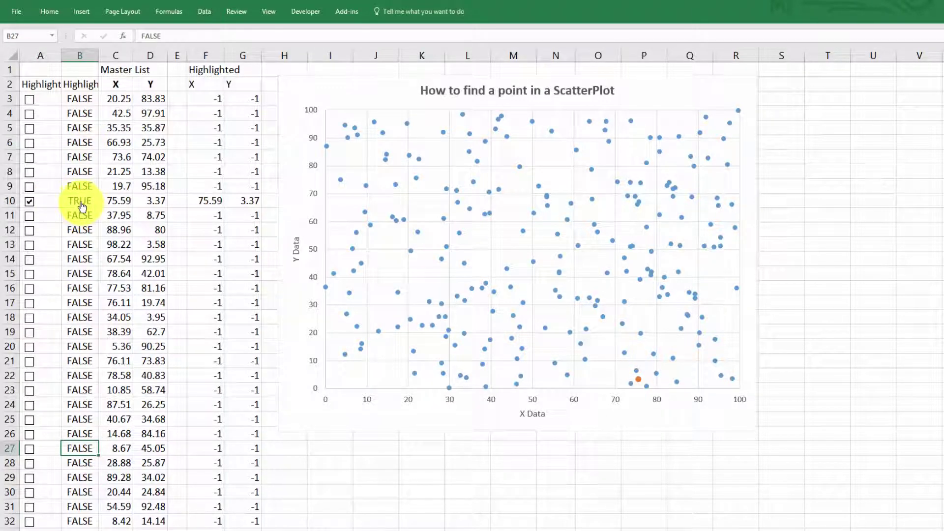
{"action": "scroll", "coordinate": [81, 207], "scroll_direction": "up", "scroll_amount": 3, "text": "ctrl"}
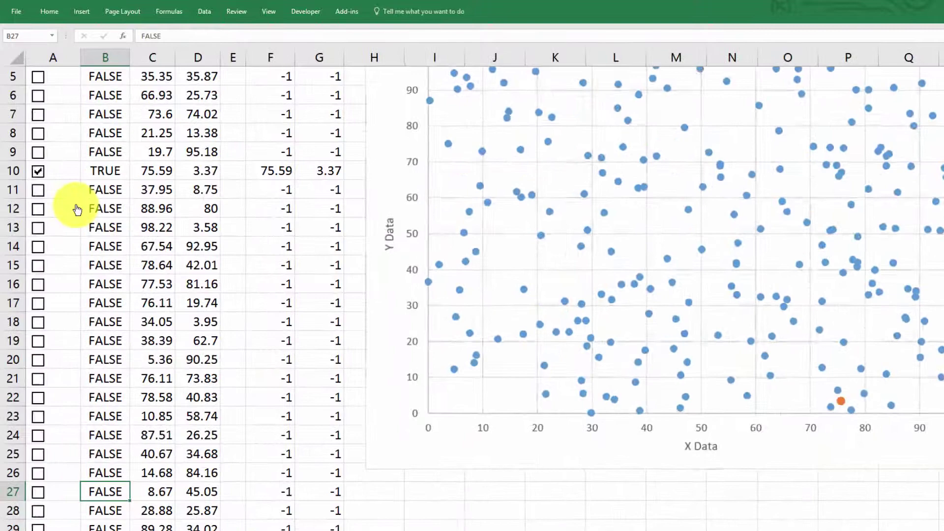
{"action": "scroll", "coordinate": [77, 210], "scroll_direction": "up", "scroll_amount": 1, "text": "ctrl"}
{"action": "scroll", "coordinate": [74, 205], "scroll_direction": "up", "scroll_amount": 2}
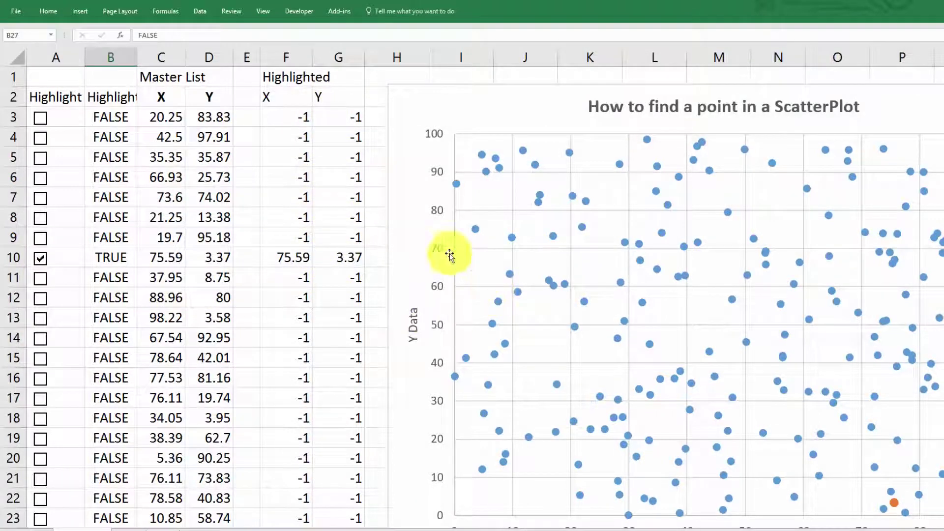
{"action": "scroll", "coordinate": [349, 189], "scroll_direction": "down", "scroll_amount": 3}
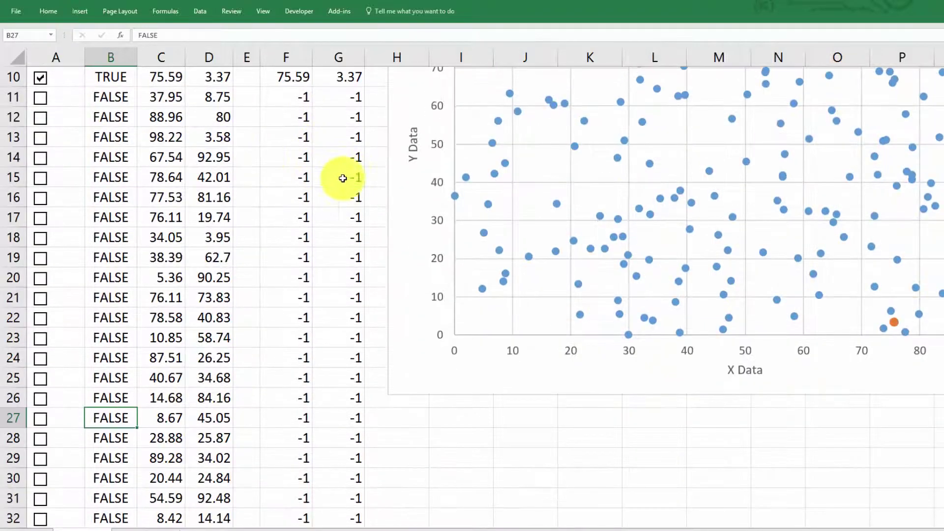
{"action": "scroll", "coordinate": [411, 338], "scroll_direction": "up", "scroll_amount": 2}
{"action": "scroll", "coordinate": [443, 389], "scroll_direction": "down", "scroll_amount": 1}
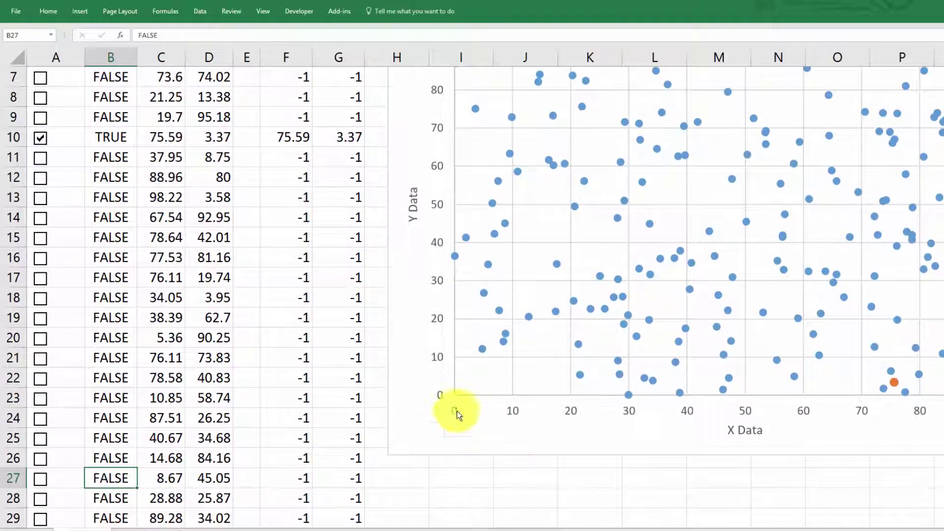
{"action": "scroll", "coordinate": [670, 381], "scroll_direction": "up", "scroll_amount": 2}
{"action": "scroll", "coordinate": [586, 406], "scroll_direction": "down", "scroll_amount": 1}
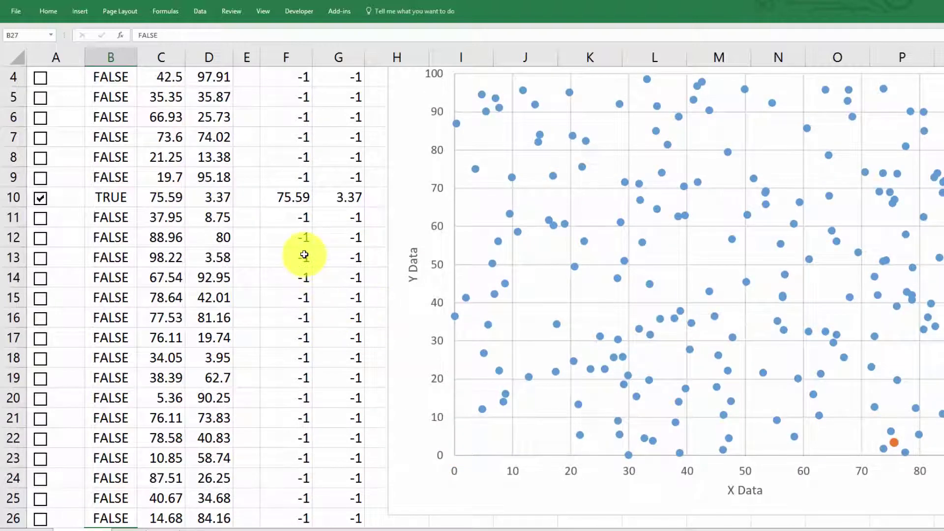
{"action": "scroll", "coordinate": [305, 254], "scroll_direction": "up", "scroll_amount": 1}
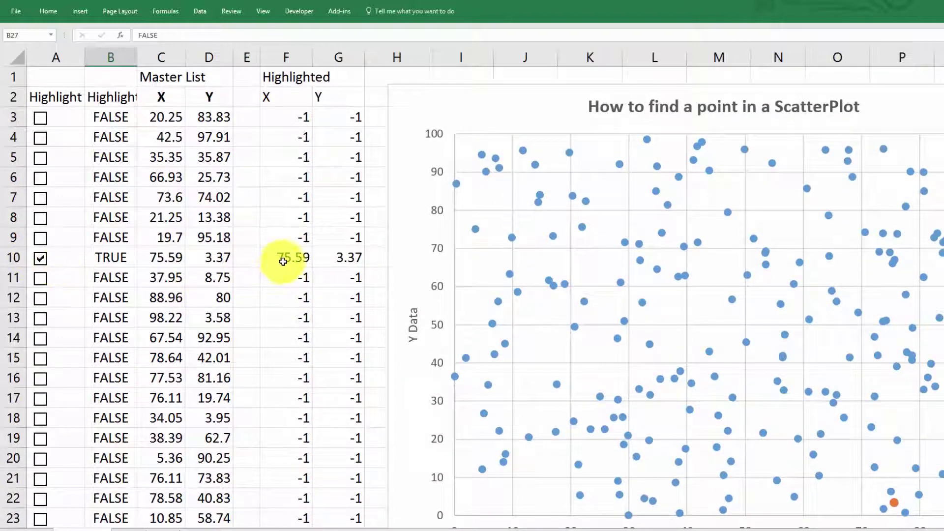
Step: Inspect the IF helper formulas in F10:G10 while toggling row 10 off and on
{"action": "left_click_drag", "start_coordinate": [283, 261], "coordinate": [340, 258]}
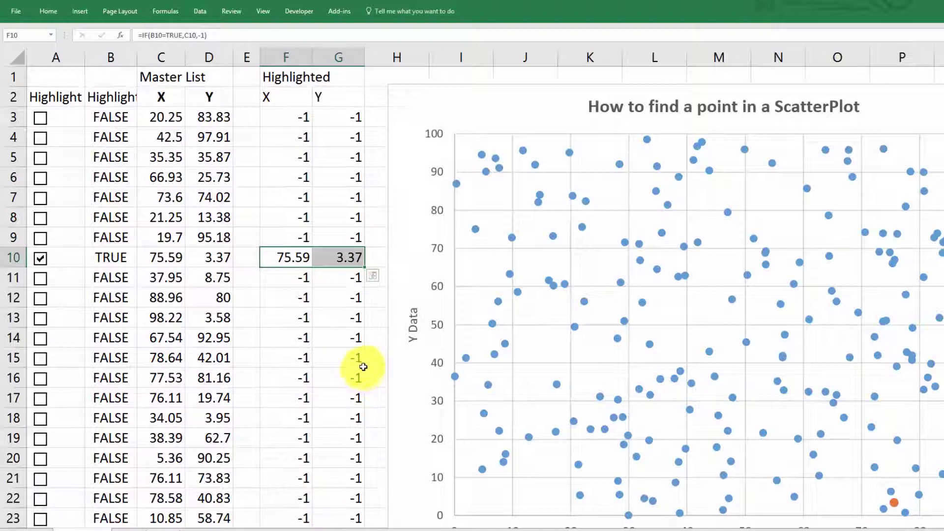
{"action": "left_click", "coordinate": [46, 264]}
{"action": "left_click", "coordinate": [42, 259]}
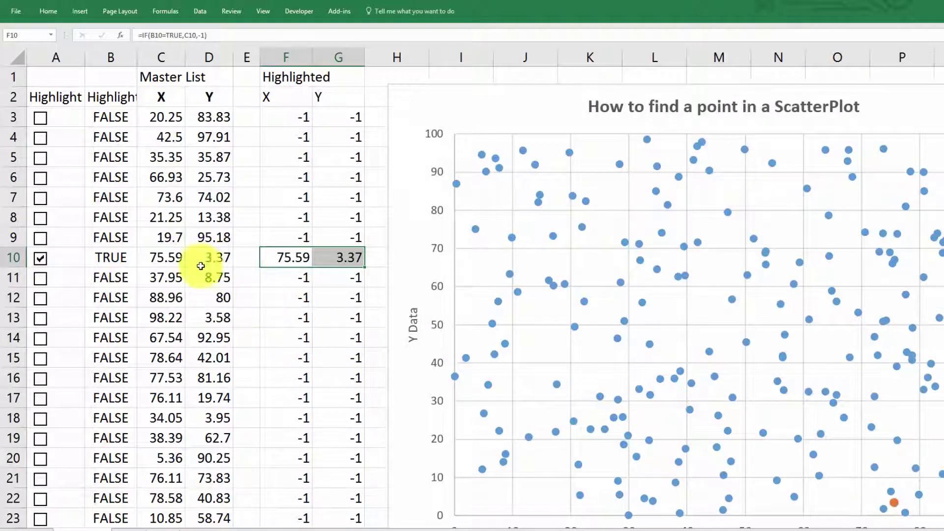
{"action": "scroll", "coordinate": [760, 363], "scroll_direction": "down", "scroll_amount": 1}
{"action": "scroll", "coordinate": [761, 363], "scroll_direction": "down", "scroll_amount": 1}
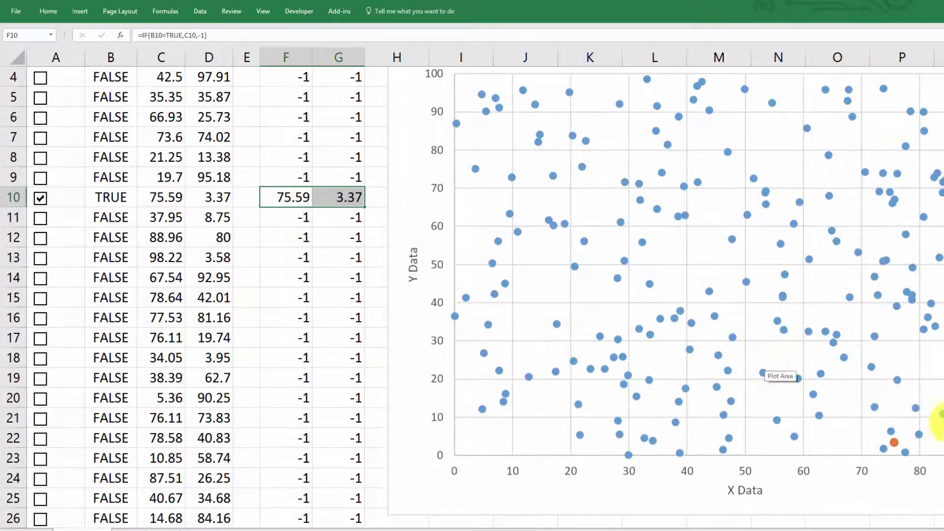
{"action": "mouse_move", "coordinate": [898, 449]}
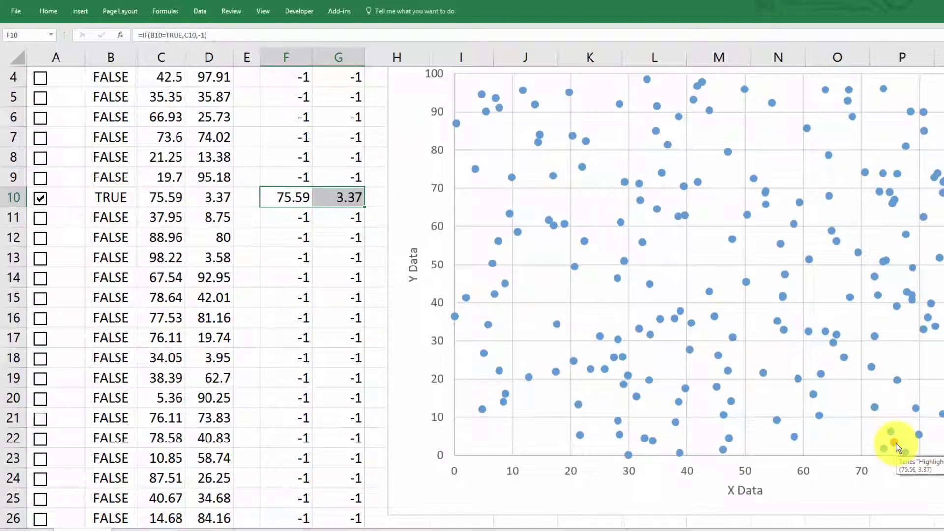
{"action": "left_click", "coordinate": [40, 200]}
{"action": "left_click", "coordinate": [40, 200]}
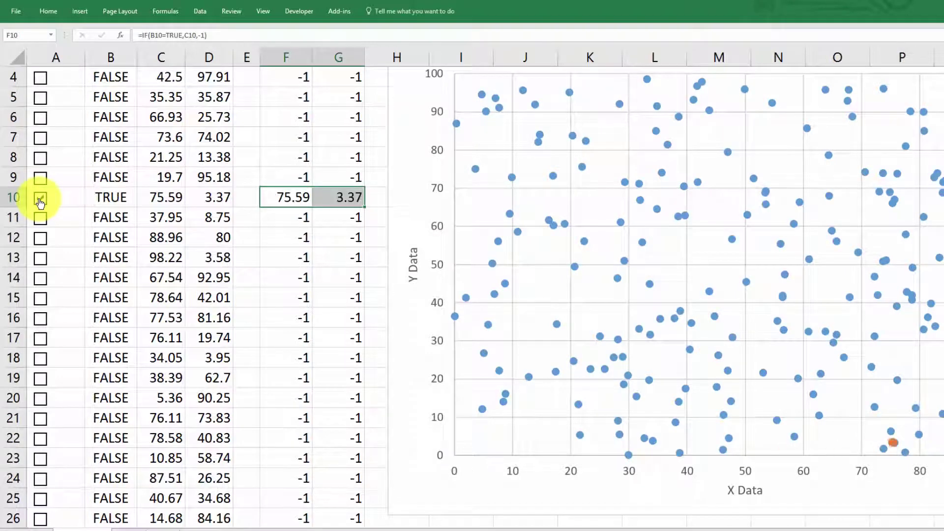
{"action": "scroll", "coordinate": [314, 240], "scroll_direction": "down", "scroll_amount": 1}
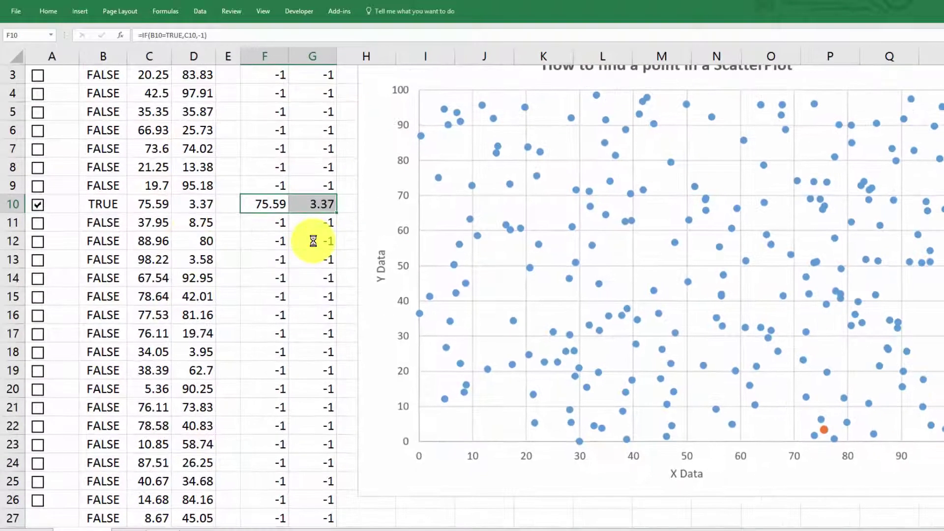
{"action": "scroll", "coordinate": [313, 240], "scroll_direction": "down", "scroll_amount": 1}
Step: Tick rows 14 and 18 for more orange points and move the chart slightly lower
{"action": "key", "text": "ctrl+q"}
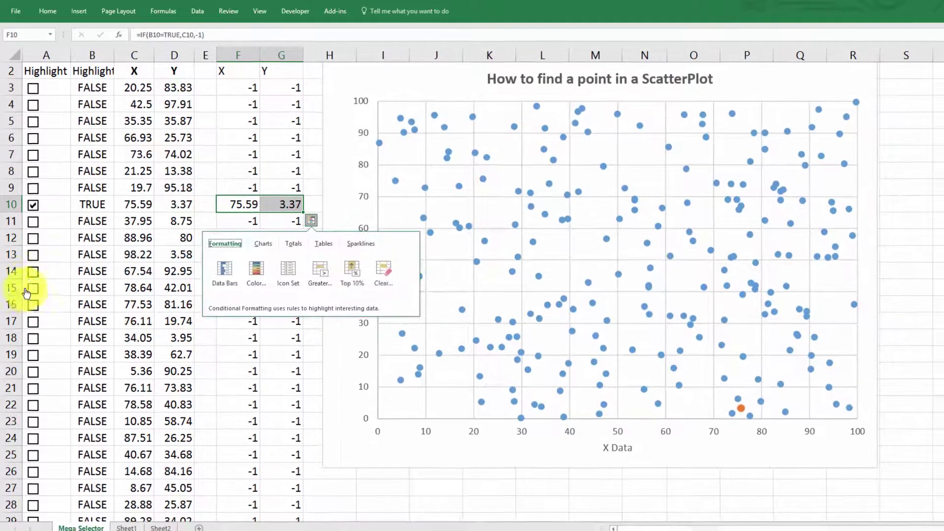
{"action": "left_click", "coordinate": [33, 270]}
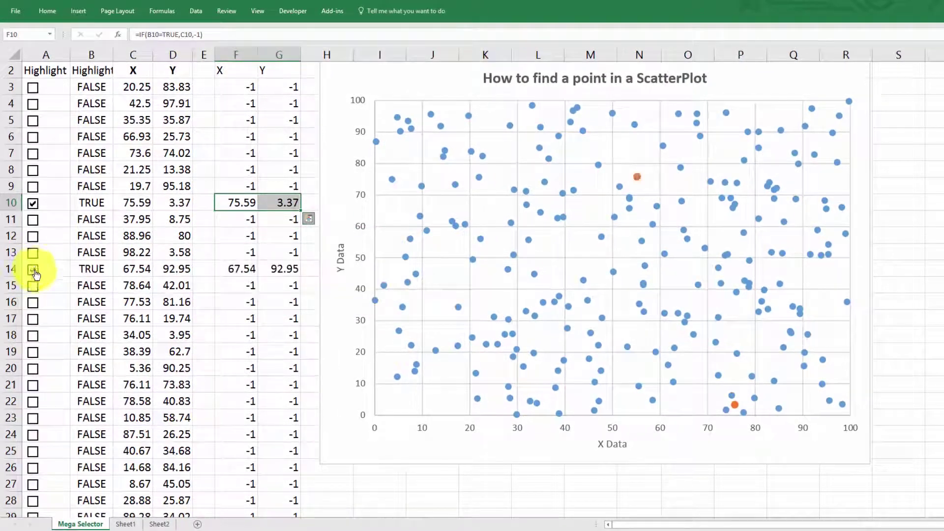
{"action": "left_click", "coordinate": [33, 336]}
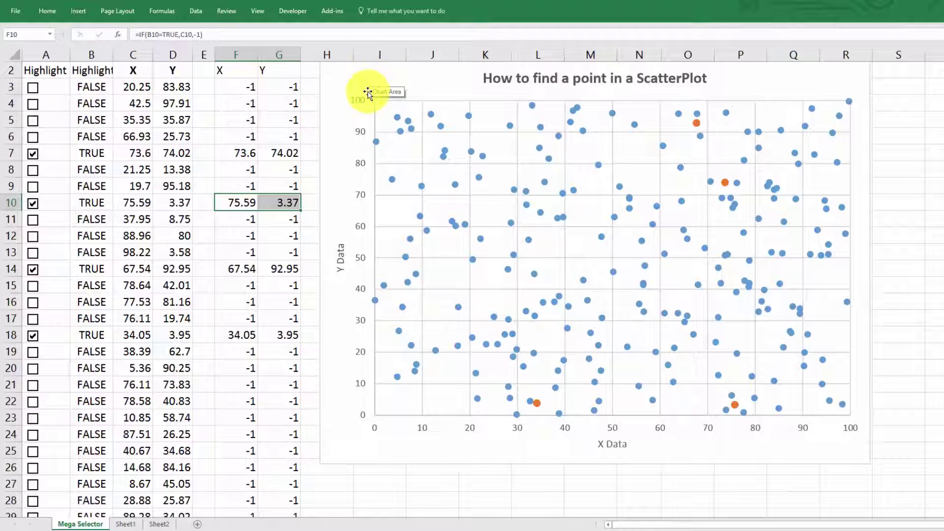
{"action": "left_click_drag", "start_coordinate": [363, 84], "coordinate": [362, 116]}
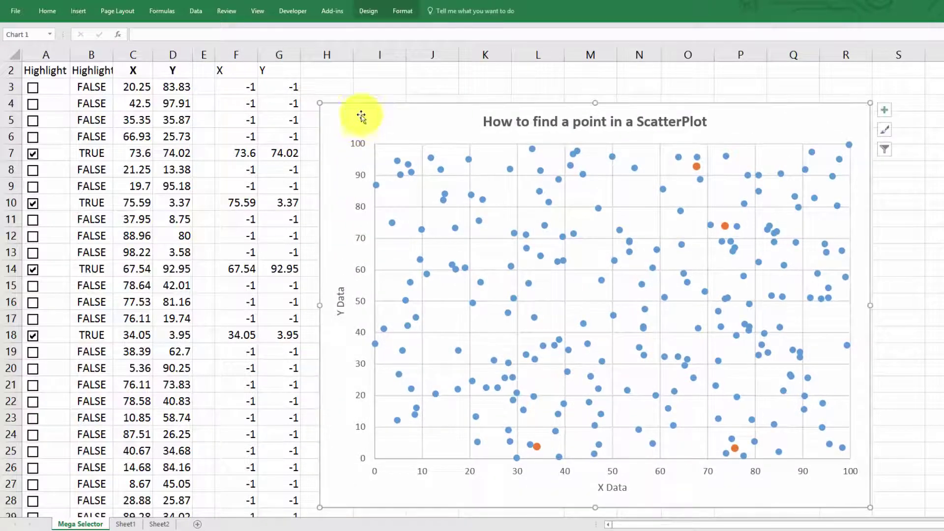
{"action": "left_click", "coordinate": [365, 86]}
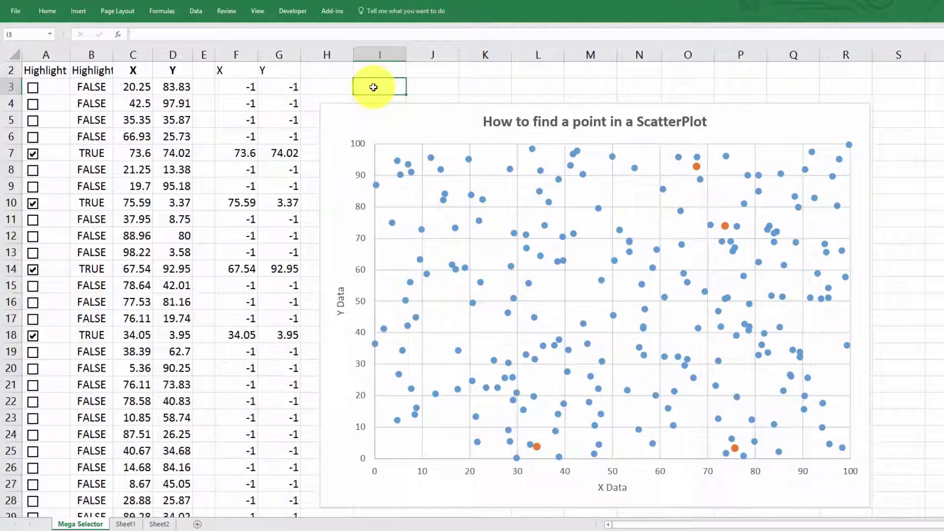
{"action": "type", "text": "www.burkey"}
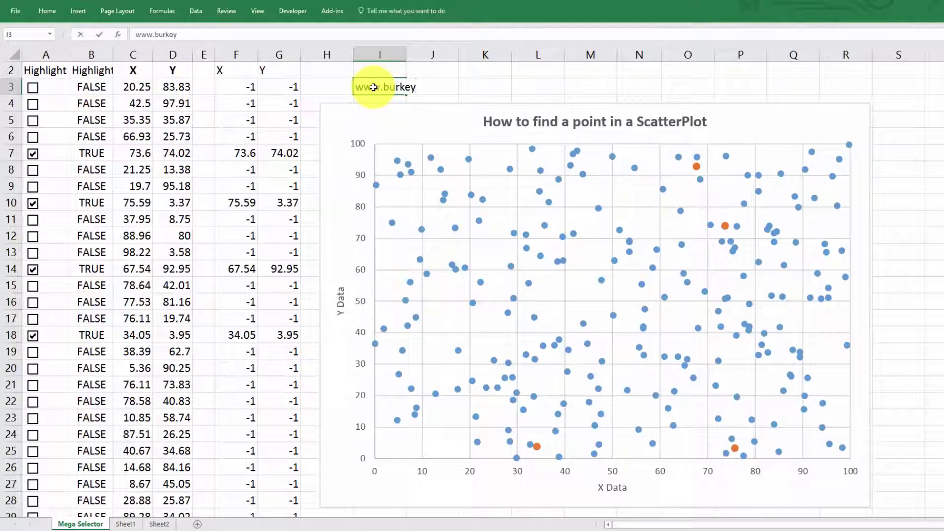
{"action": "type", "text": "academy.com"}
{"action": "key", "text": "Right"}
{"action": "key", "text": "Right"}
{"action": "key", "text": "Right"}
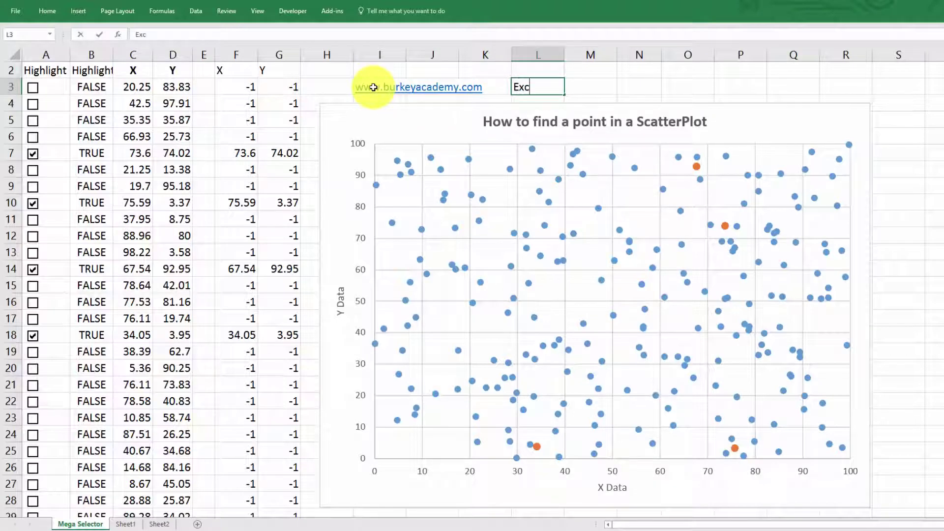
{"action": "type", "text": "Excel Mega Selector"}
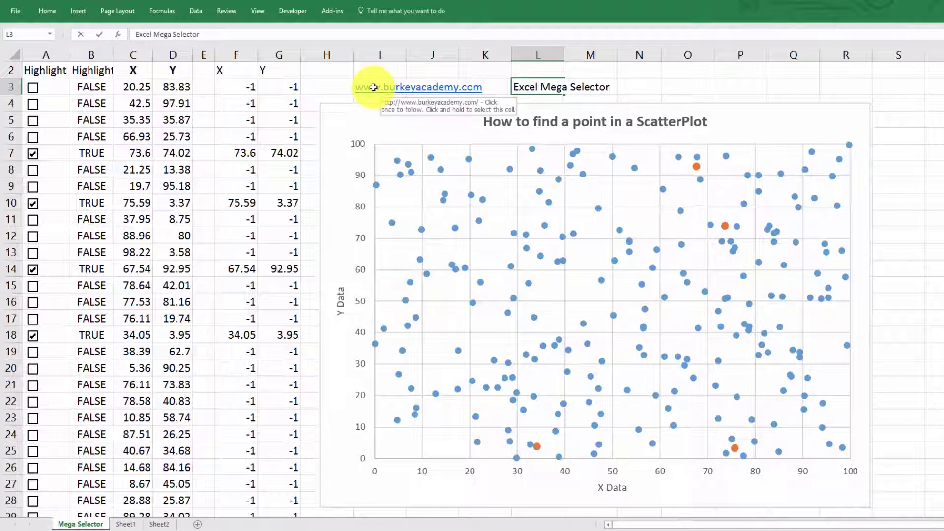
{"action": "key", "text": "Return"}
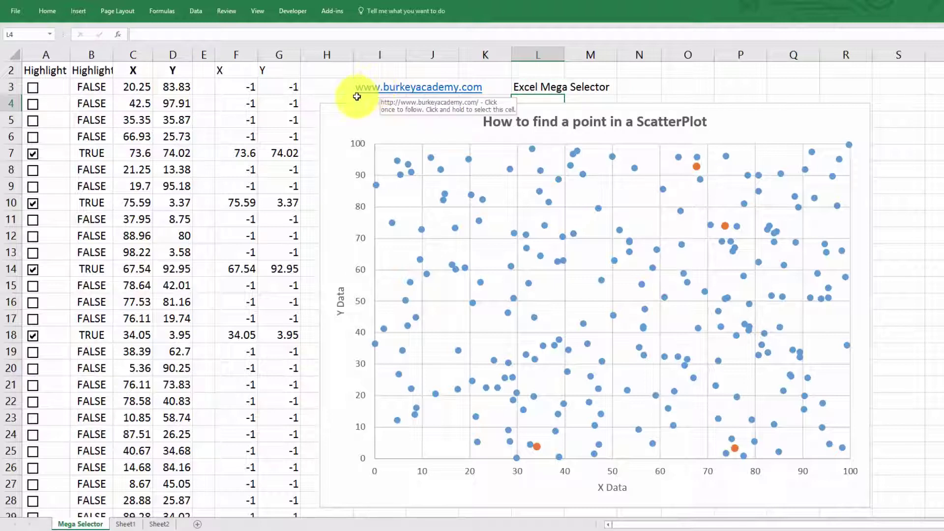
{"action": "left_click", "coordinate": [338, 72]}
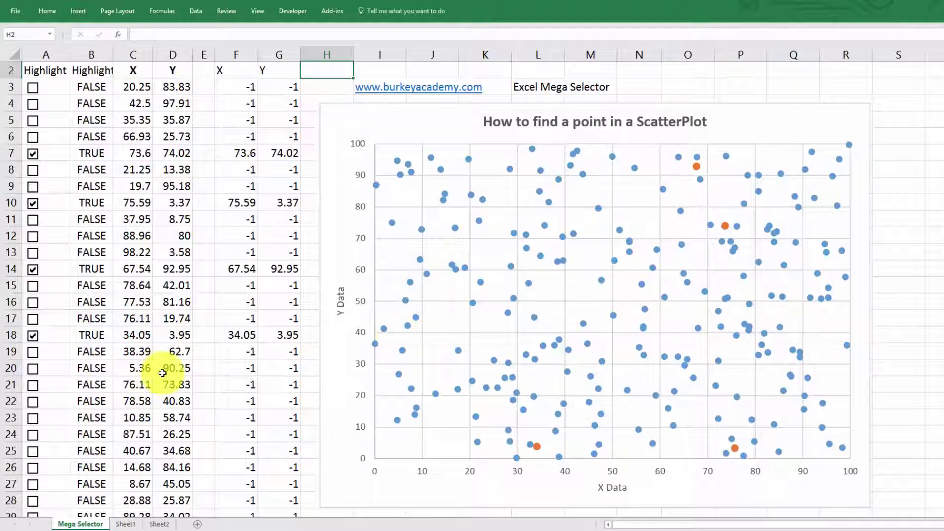
Step: On Sheet2, review the X/Y data C1:D19 and add X and y headers in E1 and F1
{"action": "left_click", "coordinate": [156, 524]}
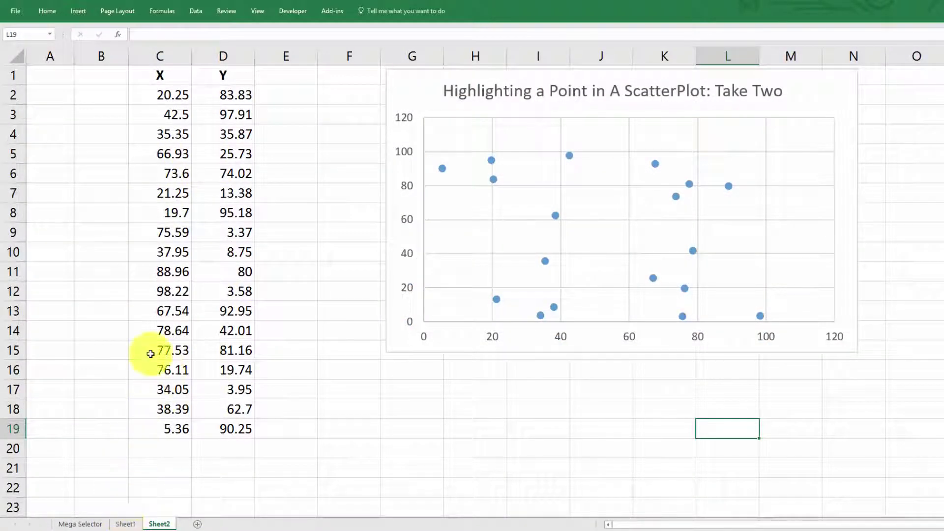
{"action": "left_click", "coordinate": [151, 77]}
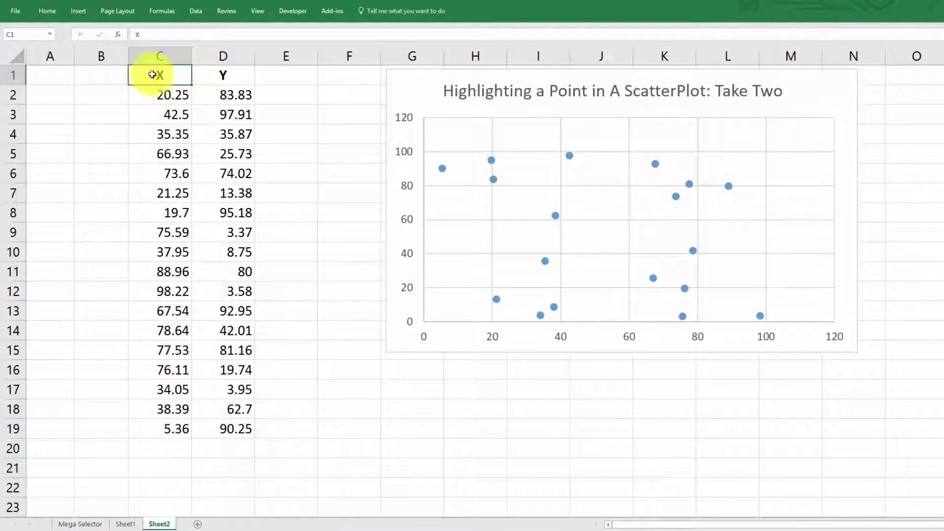
{"action": "left_click_drag", "start_coordinate": [154, 75], "coordinate": [229, 436]}
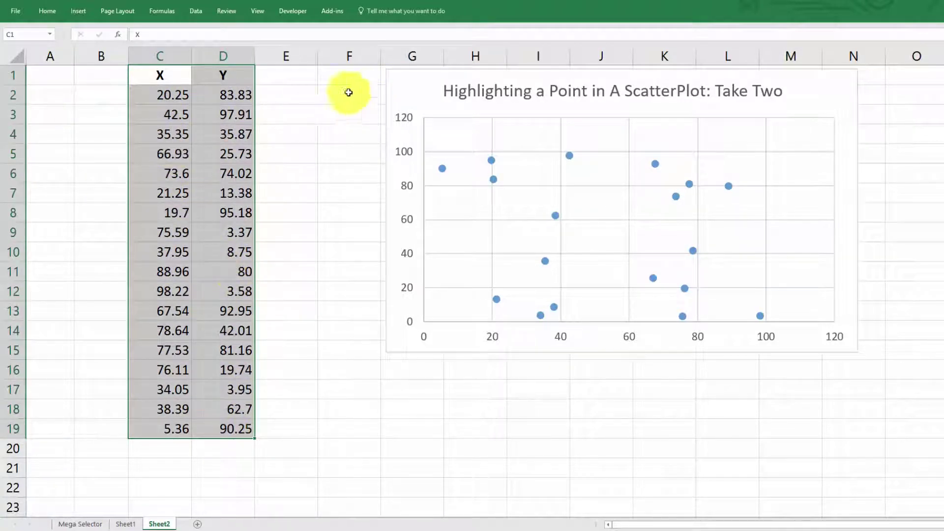
{"action": "left_click", "coordinate": [294, 79]}
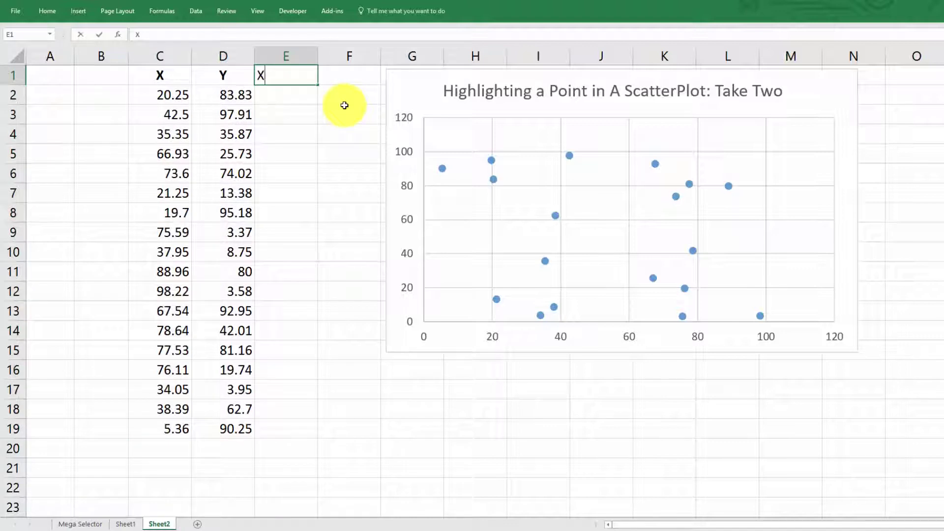
{"action": "key", "text": "Tab"}
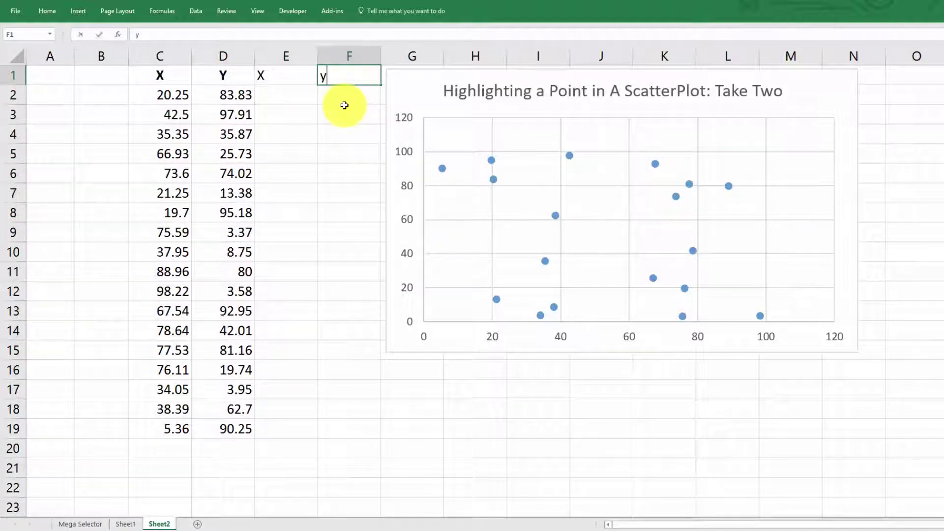
{"action": "type", "text": "y"}
{"action": "key", "text": "Return"}
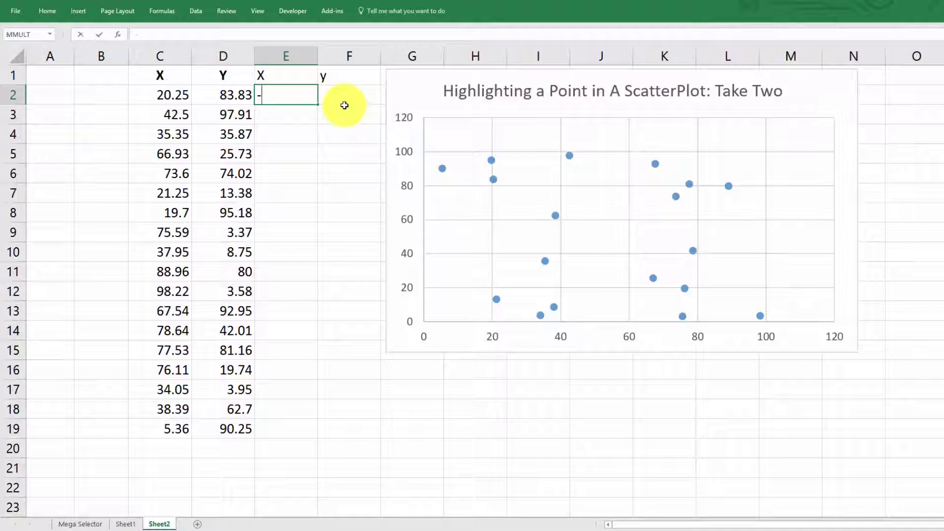
Step: Fill E2:F19 with -1 and label column A 'Box' in A1
{"action": "type", "text": "-1"}
{"action": "key", "text": "Return"}
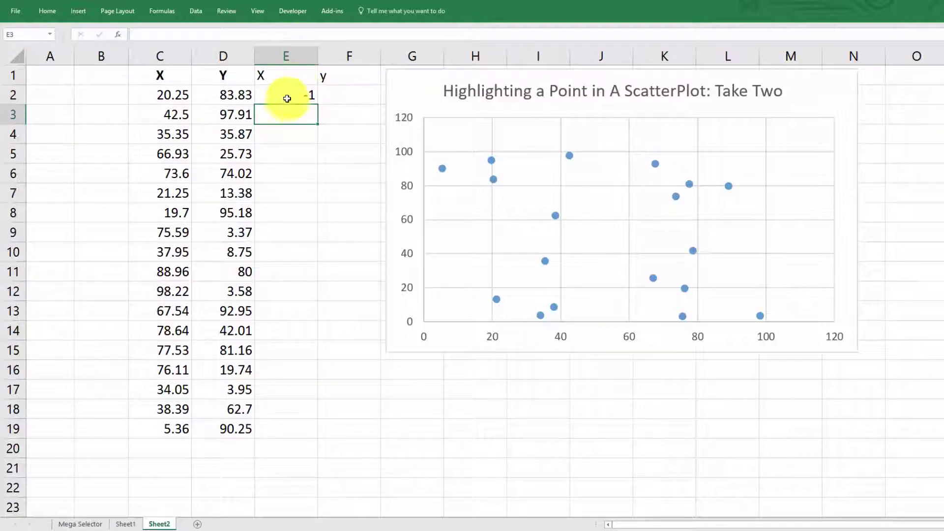
{"action": "left_click_drag", "start_coordinate": [287, 97], "coordinate": [361, 432]}
{"action": "left_click", "coordinate": [306, 92]}
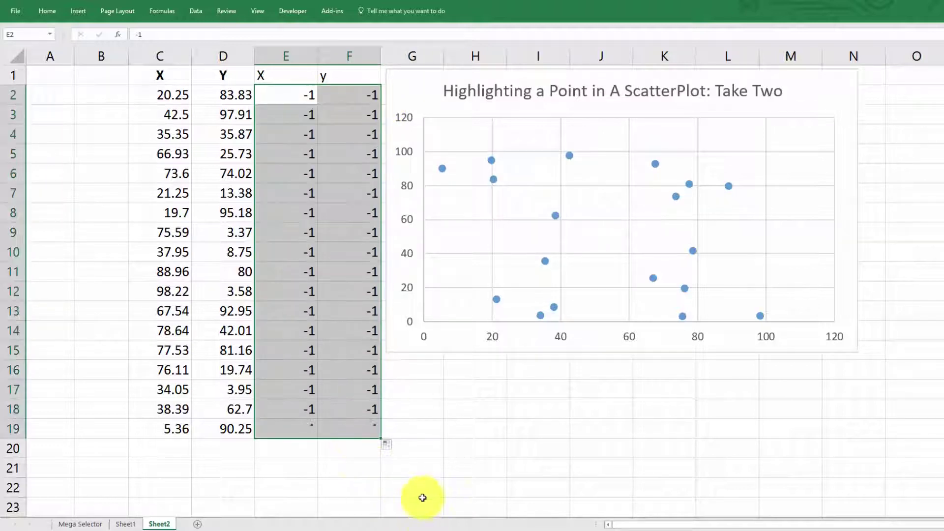
{"action": "left_click", "coordinate": [284, 73]}
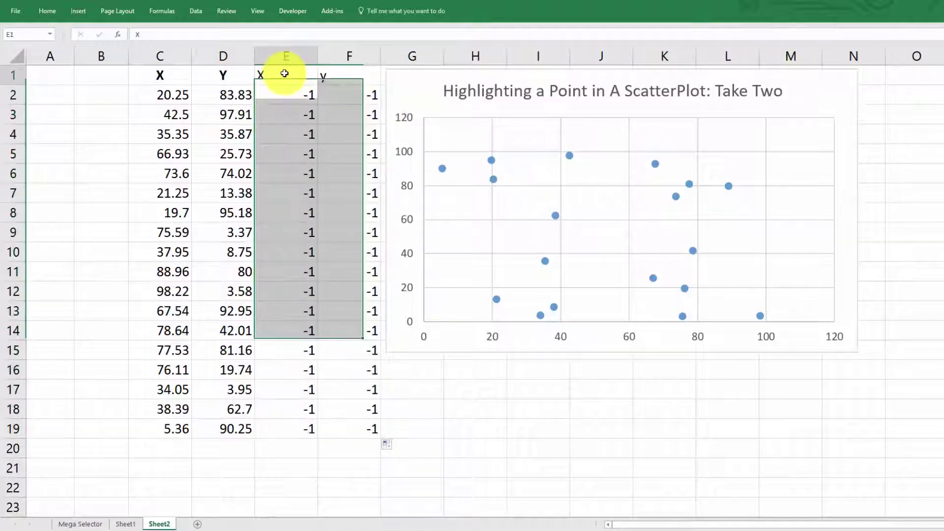
{"action": "left_click", "coordinate": [43, 77]}
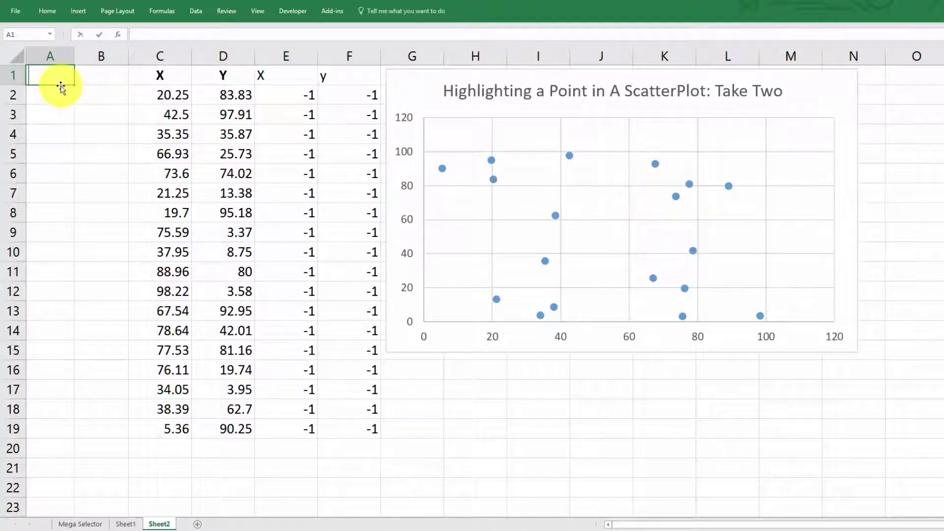
{"action": "key", "text": "Return"}
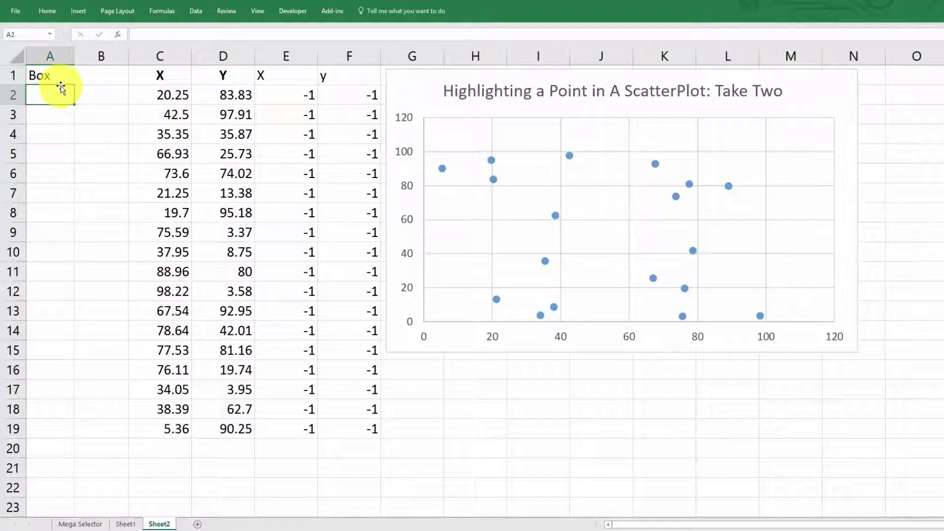
{"action": "left_click", "coordinate": [296, 10]}
Step: Turn on the Developer ribbon tab through Excel Options' Customize Ribbon settings
{"action": "left_click", "coordinate": [297, 11]}
{"action": "left_click", "coordinate": [298, 11]}
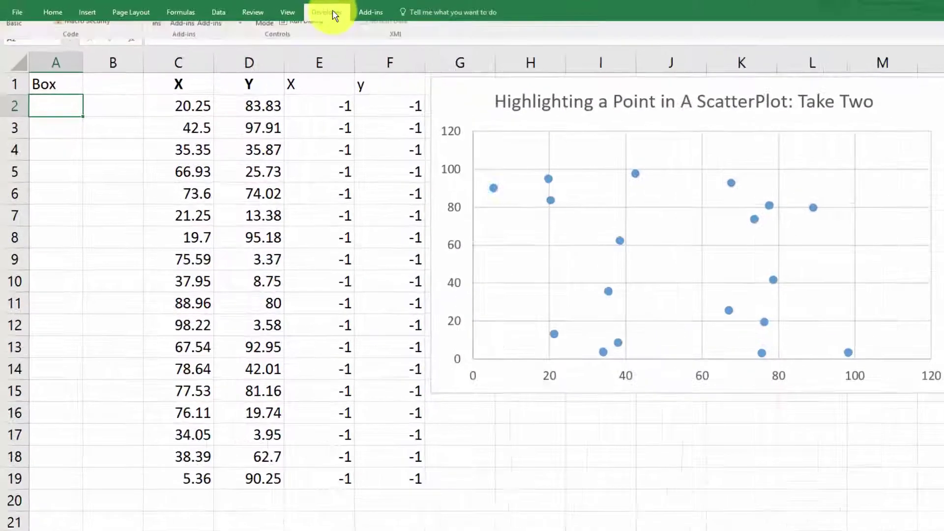
{"action": "left_click", "coordinate": [334, 14]}
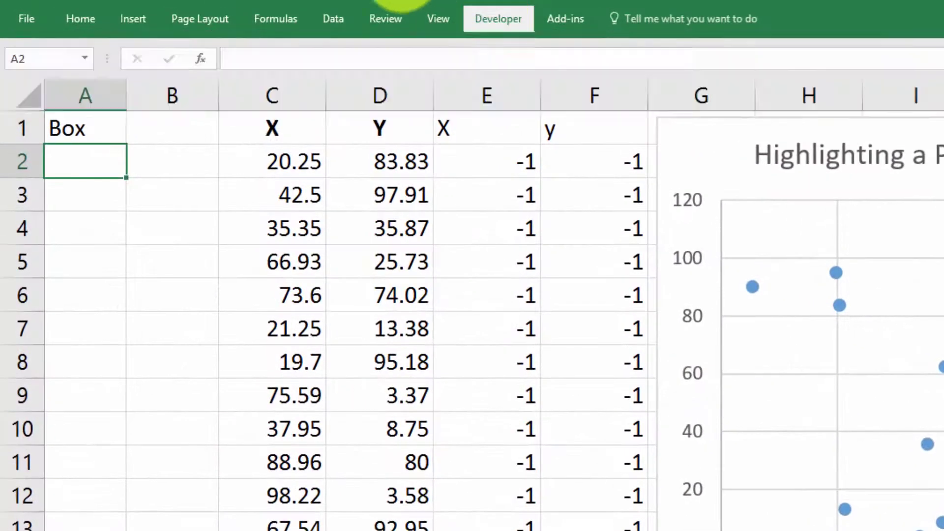
{"action": "left_click", "coordinate": [26, 14]}
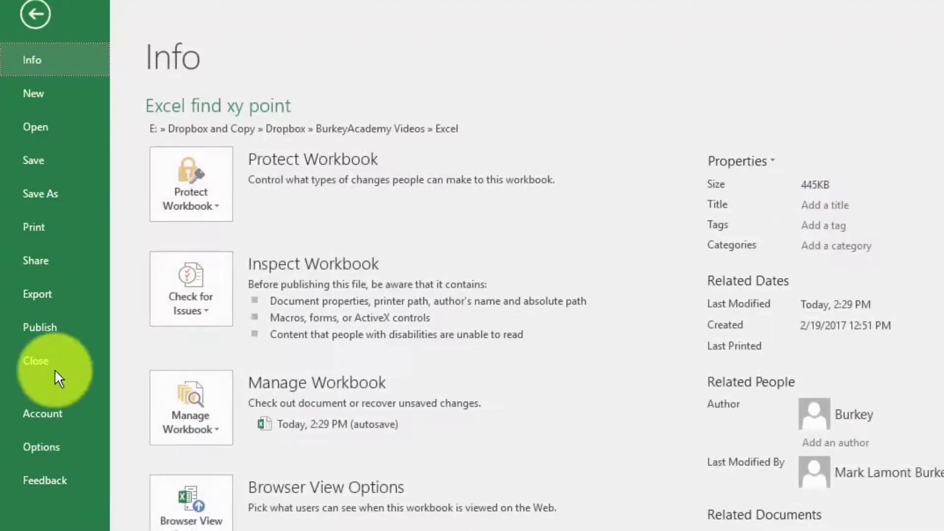
{"action": "left_click", "coordinate": [40, 435]}
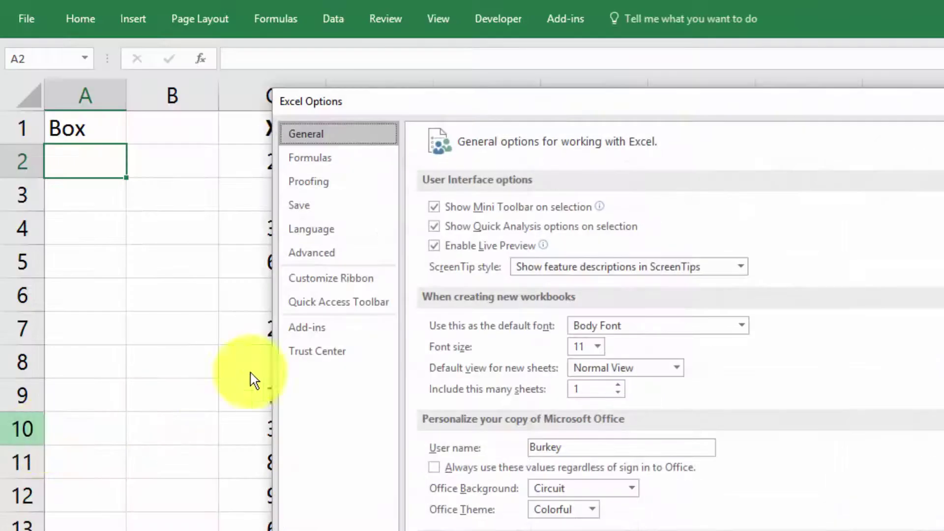
{"action": "left_click", "coordinate": [330, 279]}
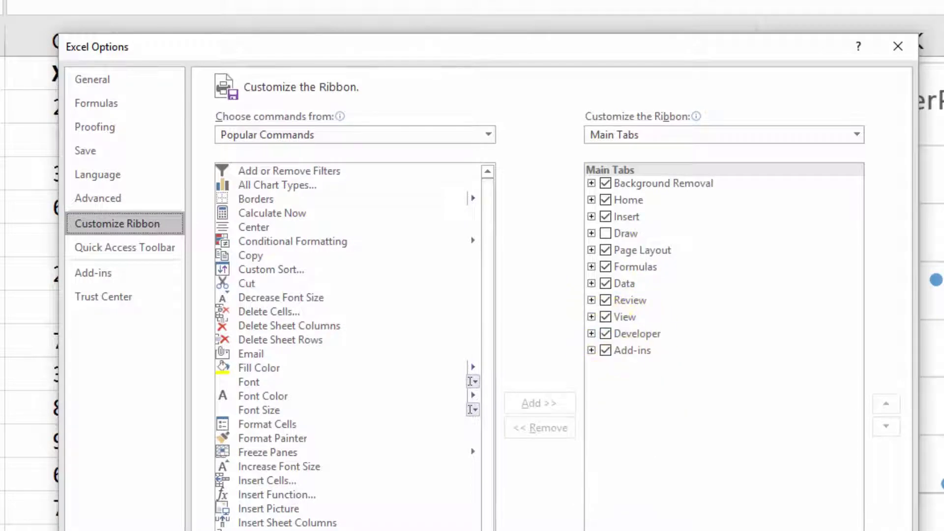
{"action": "key", "text": "Return"}
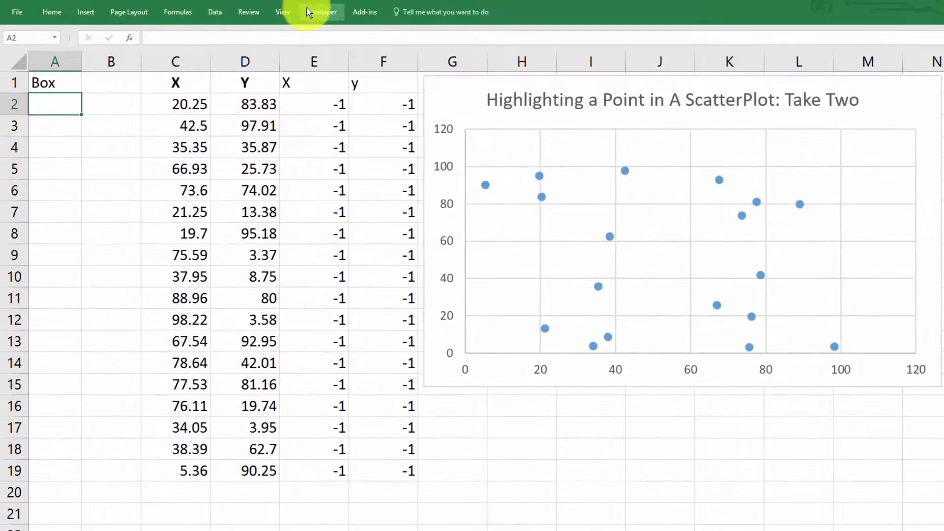
Step: Insert a Form Controls checkbox from the Developer tab and position it in cell A2
{"action": "left_click", "coordinate": [312, 11]}
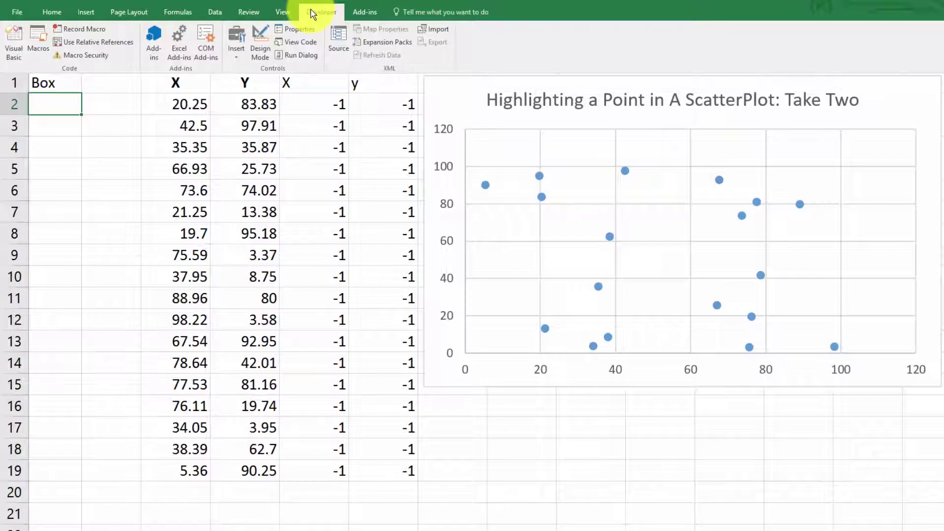
{"action": "left_click", "coordinate": [236, 47]}
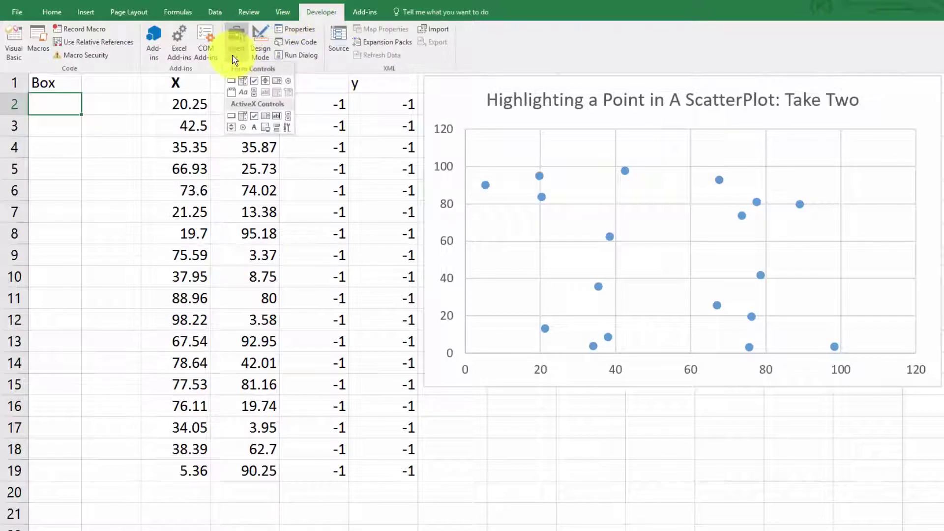
{"action": "left_click", "coordinate": [254, 88]}
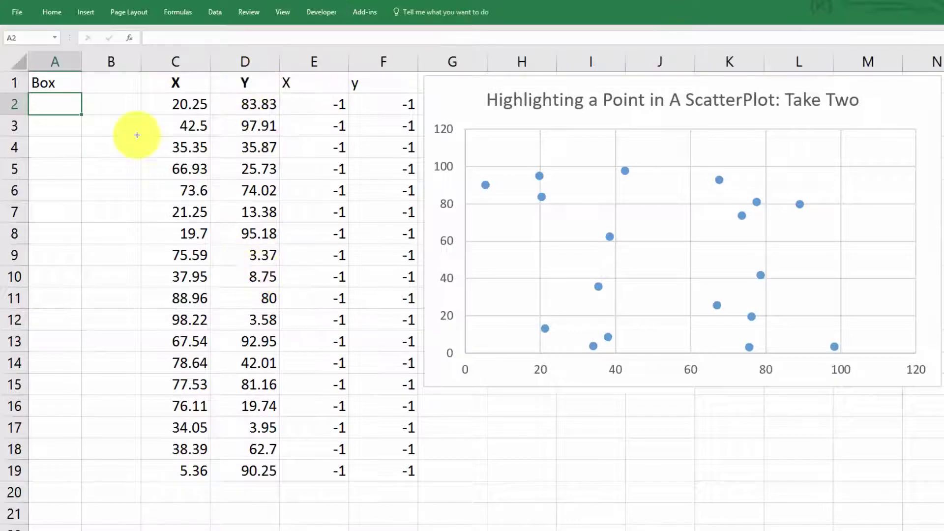
{"action": "left_click", "coordinate": [64, 101]}
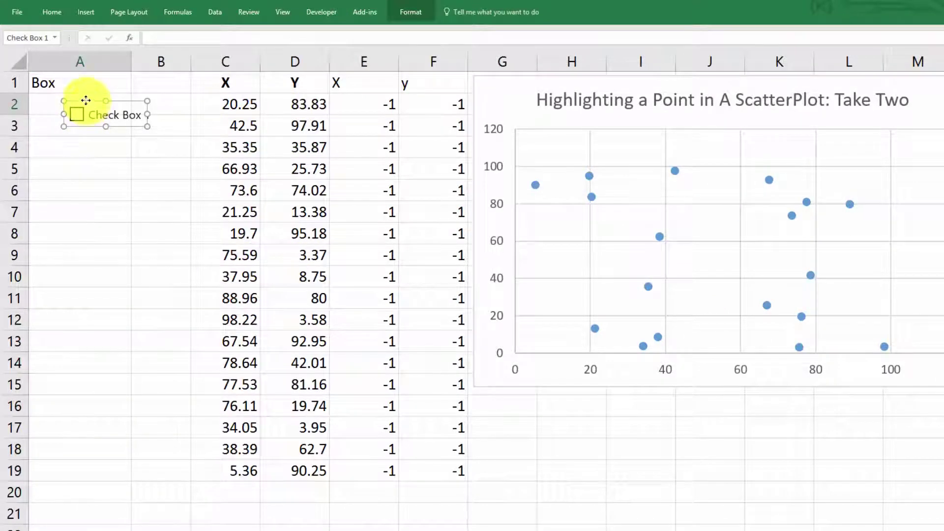
{"action": "left_click_drag", "start_coordinate": [85, 100], "coordinate": [57, 99]}
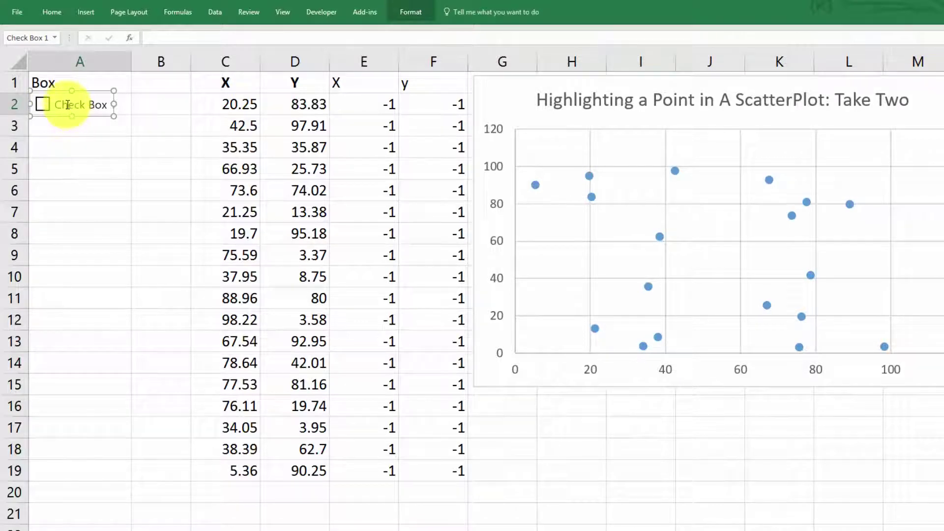
Step: Delete the checkbox's label text, then select and copy cell A2
{"action": "right_click", "coordinate": [66, 105]}
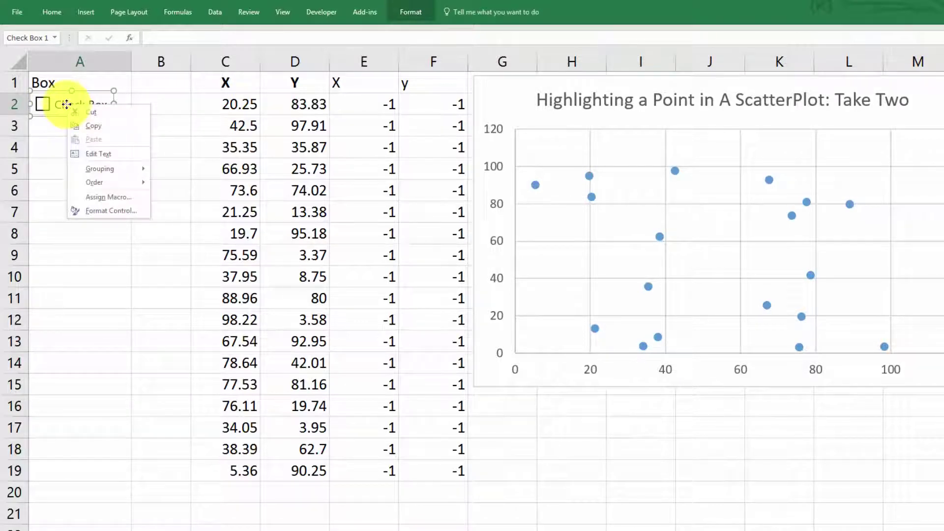
{"action": "left_click", "coordinate": [97, 156]}
{"action": "key", "text": "Delete"}
{"action": "key", "text": "Delete"}
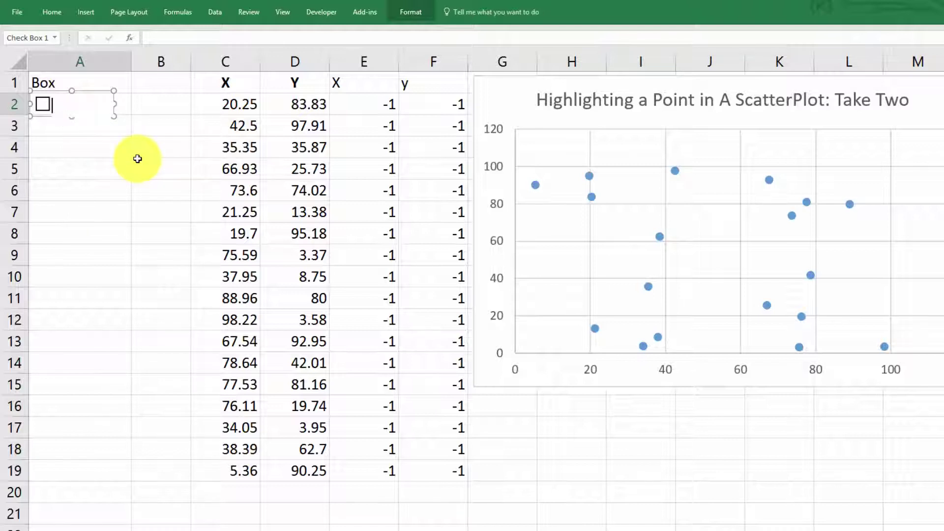
{"action": "left_click", "coordinate": [129, 155]}
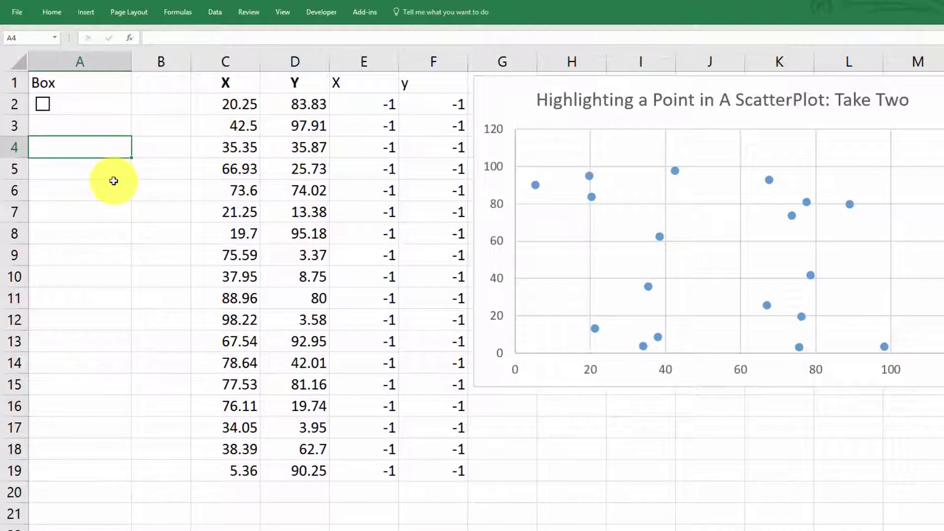
{"action": "key", "text": "Up"}
{"action": "key", "text": "Down"}
{"action": "key", "text": "Down"}
{"action": "key", "text": "Down"}
{"action": "key", "text": "Up"}
{"action": "key", "text": "Up"}
{"action": "key", "text": "Up"}
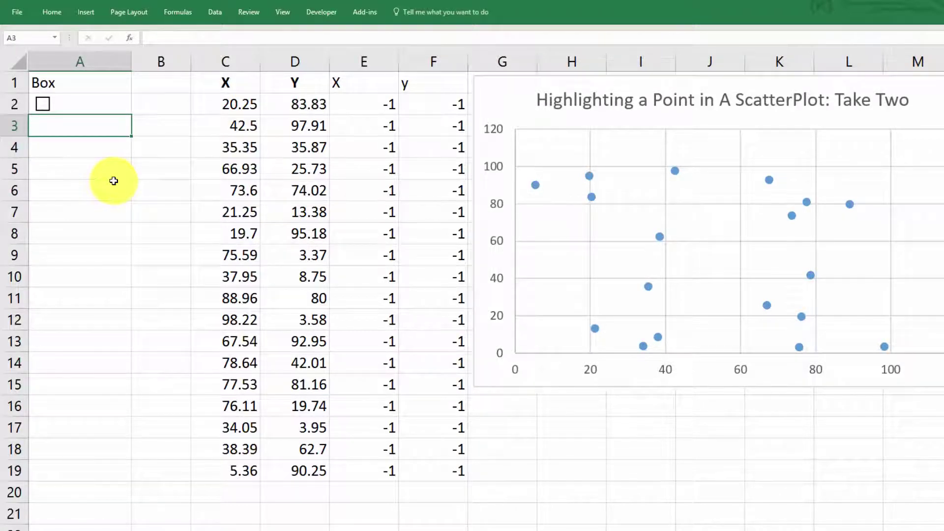
{"action": "key", "text": "Down"}
{"action": "key", "text": "Up"}
{"action": "key", "text": "Up"}
{"action": "key", "text": "Down"}
{"action": "key", "text": "Up"}
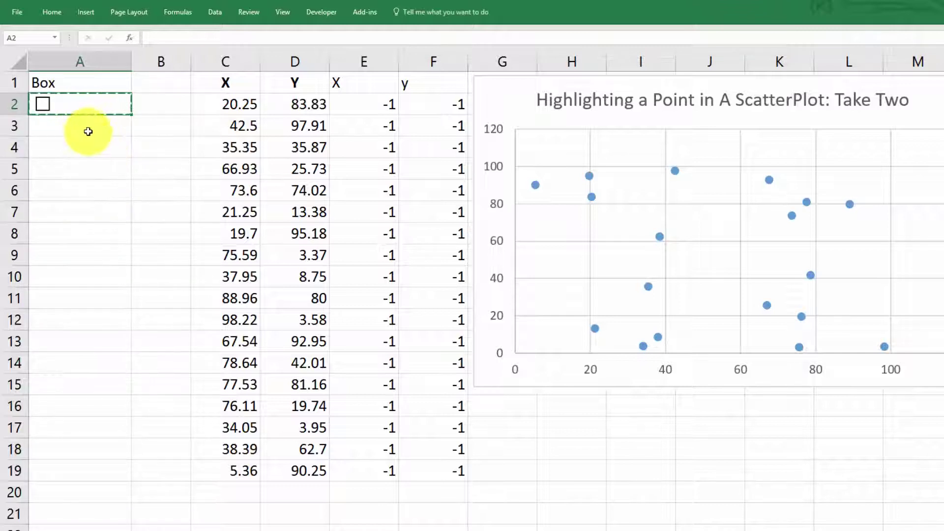
Step: Paste the copied checkbox cell into A3:A19 so every data row gets one
{"action": "left_click_drag", "start_coordinate": [84, 129], "coordinate": [69, 474]}
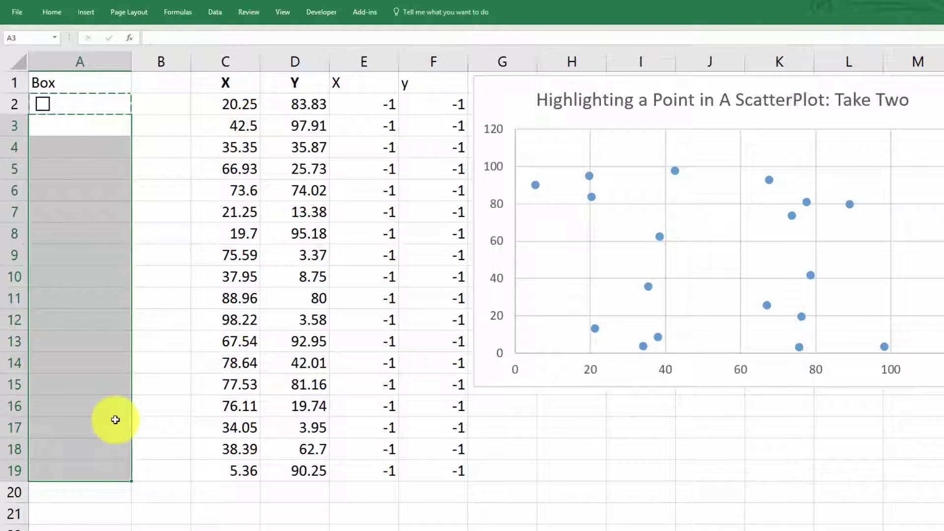
{"action": "key", "text": "ctrl+v"}
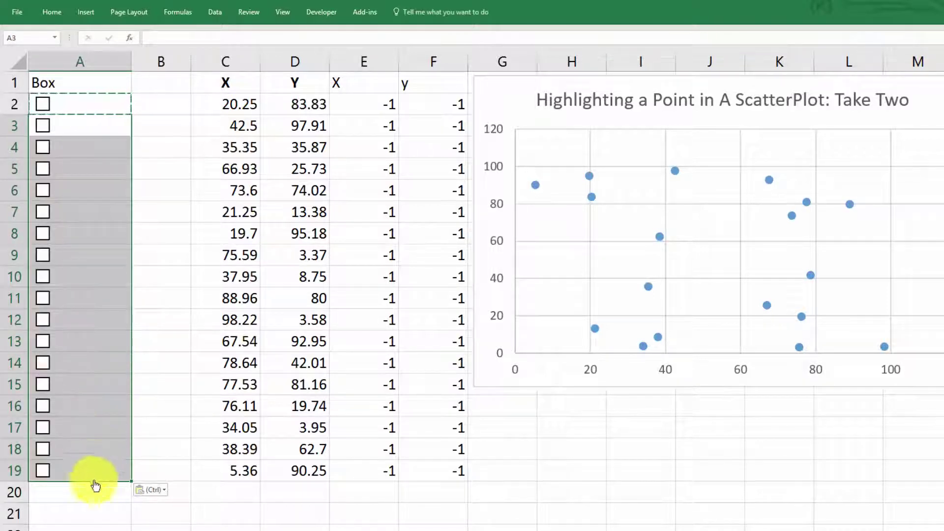
{"action": "left_click", "coordinate": [79, 494]}
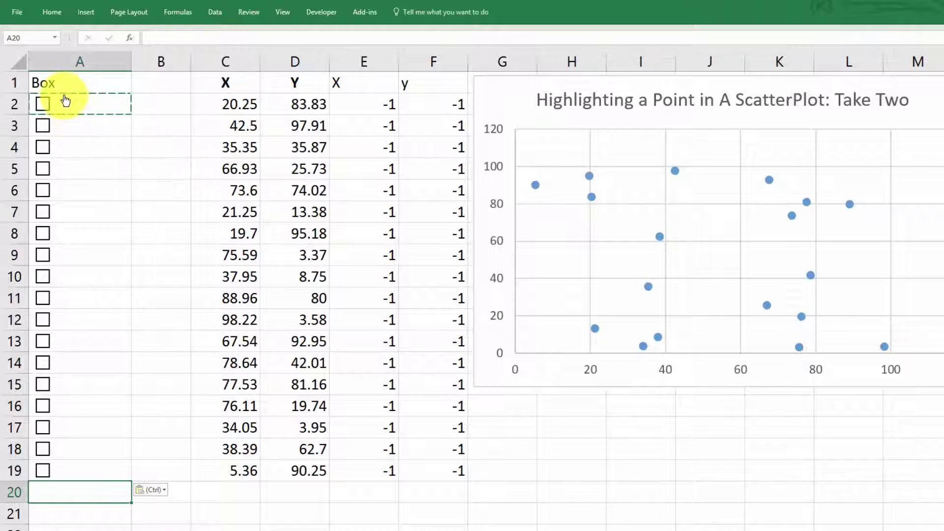
Step: Set the A2 checkbox's Format Control cell link to $B$2
{"action": "right_click", "coordinate": [70, 110]}
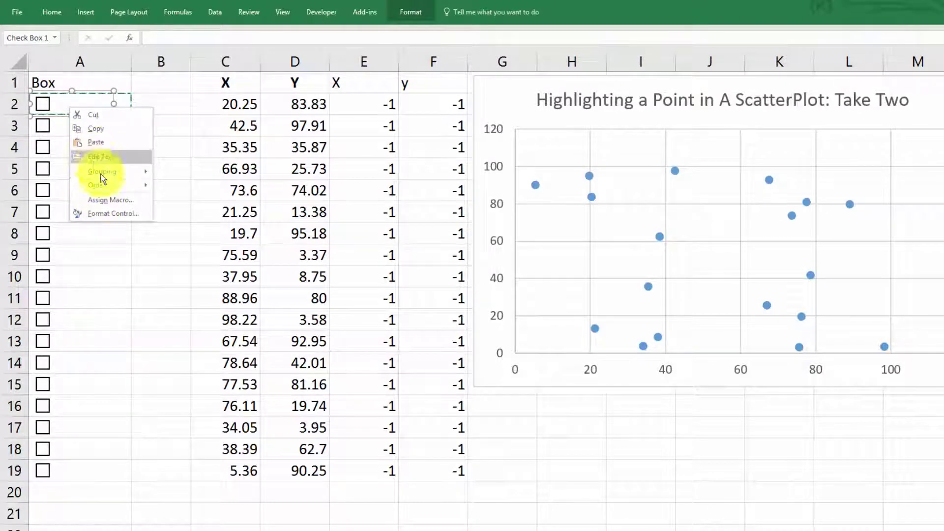
{"action": "left_click", "coordinate": [114, 215]}
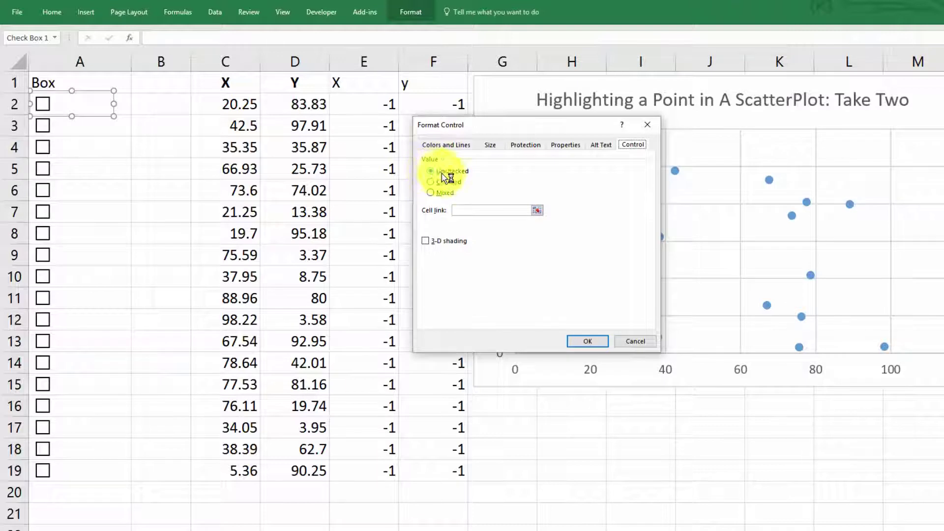
{"action": "left_click", "coordinate": [537, 210]}
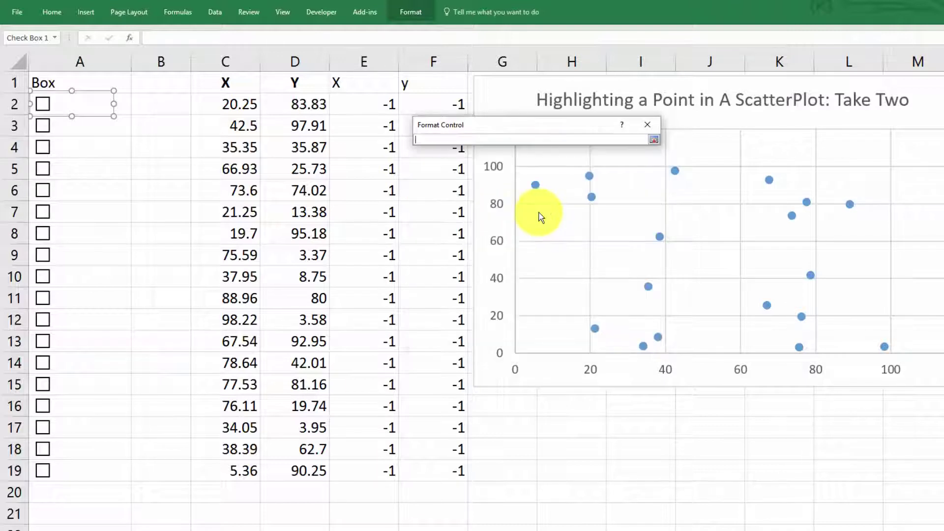
{"action": "left_click", "coordinate": [157, 107]}
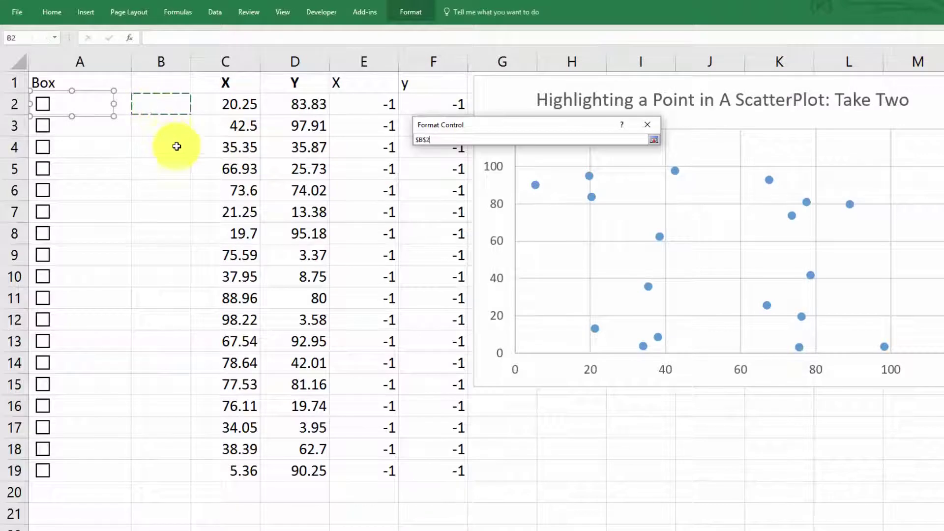
{"action": "key", "text": "Return"}
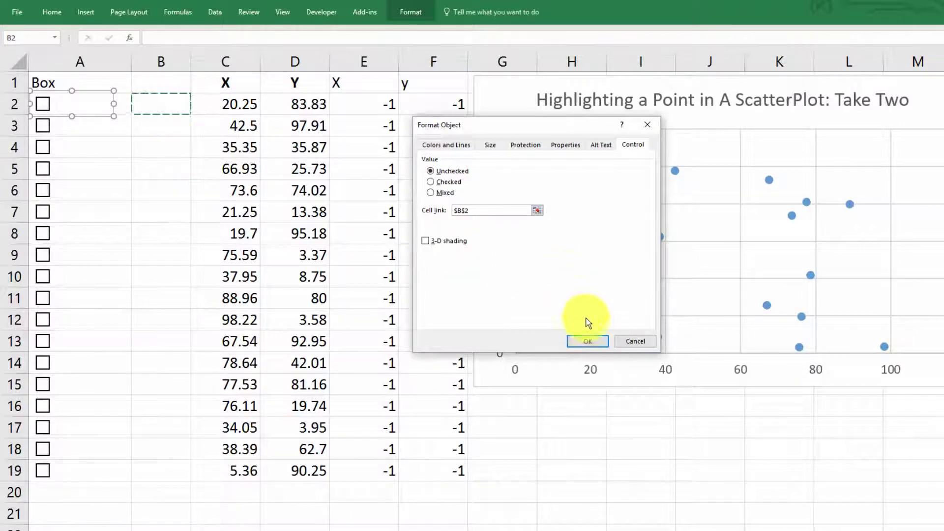
{"action": "left_click", "coordinate": [587, 341]}
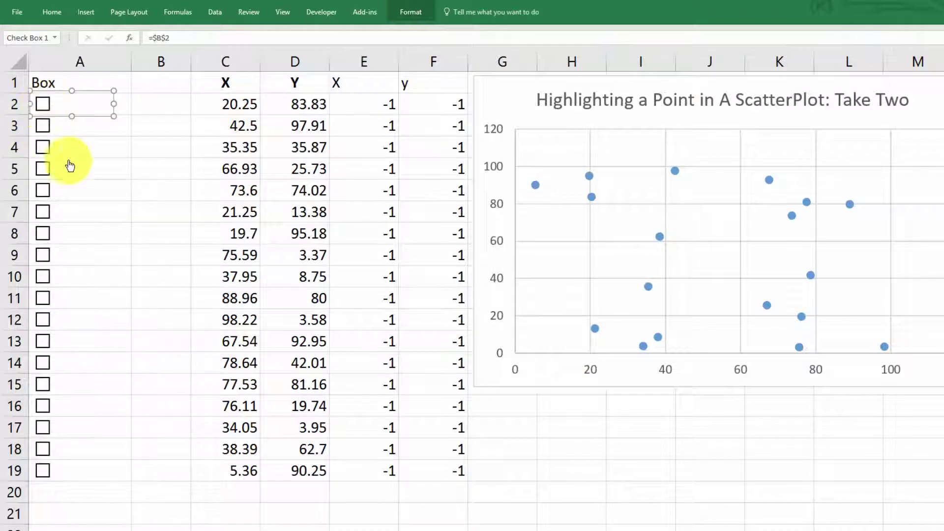
Step: Toggle the row 2 checkbox to confirm B2 switches between TRUE and FALSE, ticking and unticking row 7
{"action": "left_click", "coordinate": [90, 212]}
{"action": "left_click", "coordinate": [156, 167]}
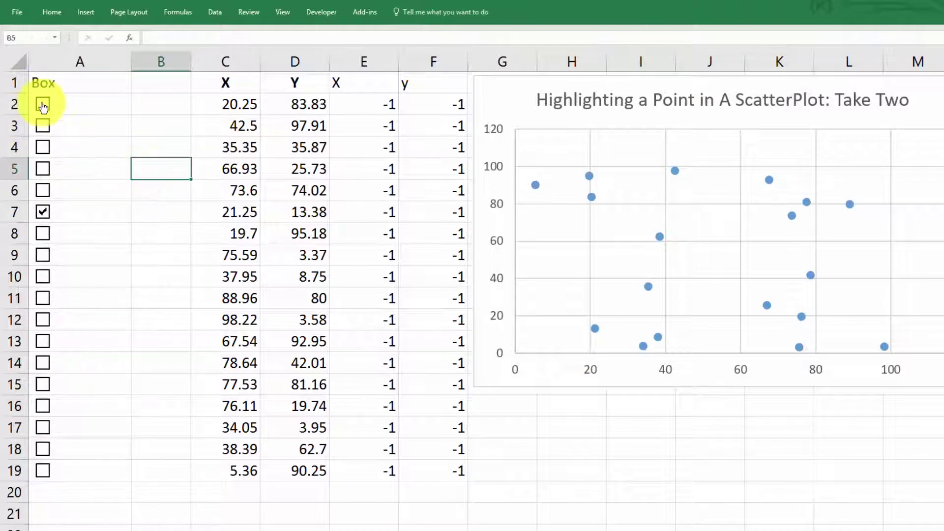
{"action": "left_click", "coordinate": [42, 105]}
{"action": "left_click", "coordinate": [43, 105]}
{"action": "left_click", "coordinate": [43, 105]}
{"action": "left_click", "coordinate": [43, 105]}
{"action": "left_click", "coordinate": [42, 105]}
{"action": "left_click", "coordinate": [43, 105]}
{"action": "left_click", "coordinate": [43, 105]}
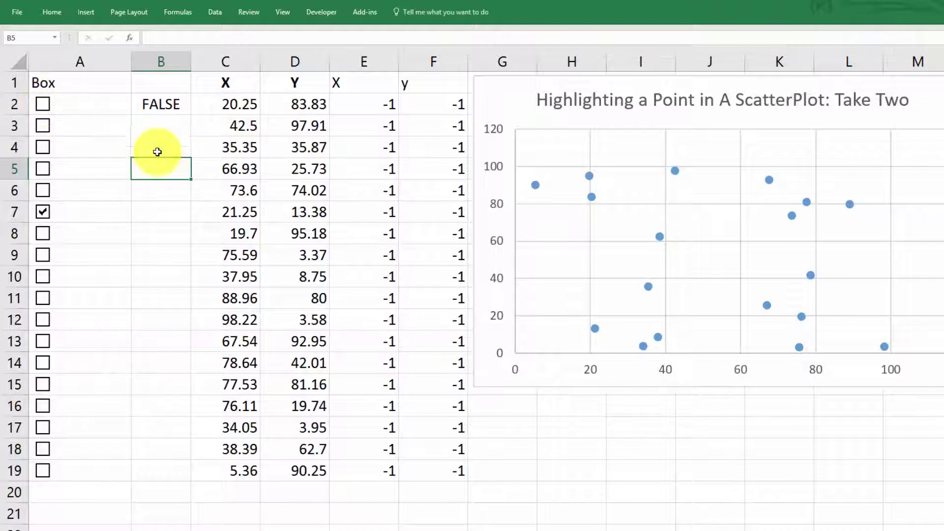
{"action": "left_click", "coordinate": [159, 126]}
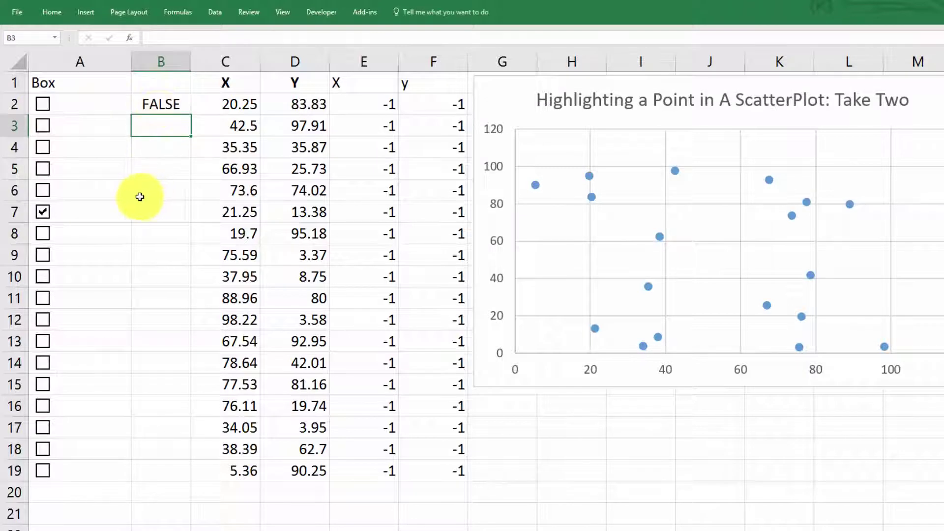
{"action": "key", "text": "Down"}
{"action": "key", "text": "Down"}
{"action": "key", "text": "Down"}
{"action": "left_click", "coordinate": [43, 212]}
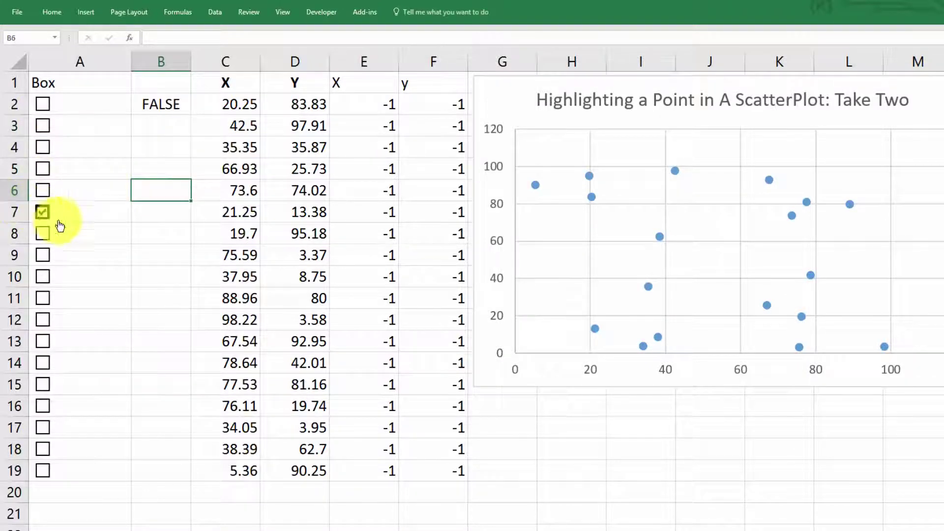
Step: Link the row 3 checkbox to cell B3 through Format Control
{"action": "right_click", "coordinate": [74, 126]}
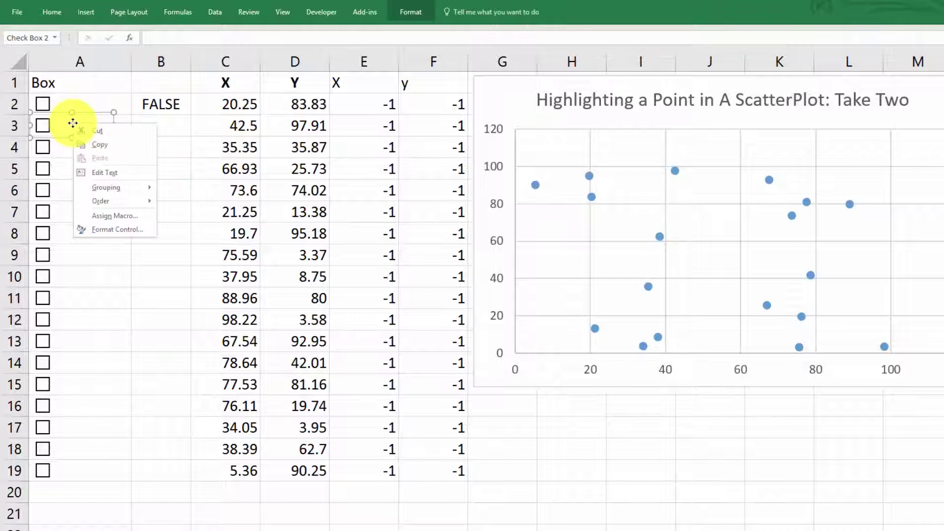
{"action": "left_click", "coordinate": [118, 229]}
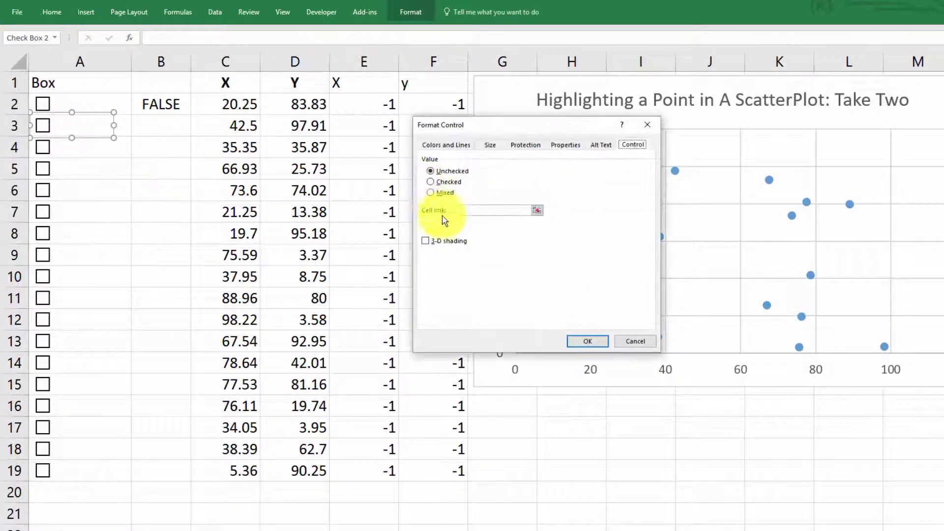
{"action": "left_click", "coordinate": [537, 210]}
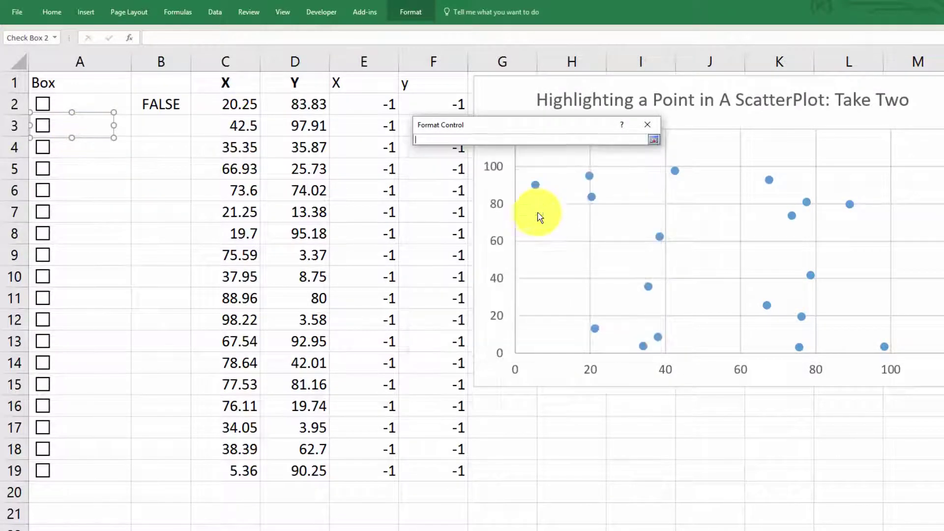
{"action": "left_click", "coordinate": [154, 124]}
{"action": "key", "text": "Return"}
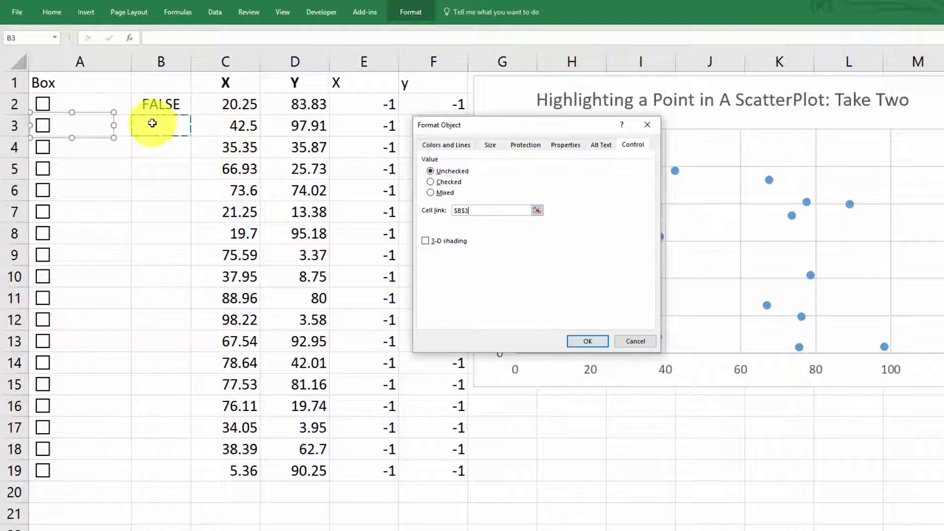
{"action": "left_click", "coordinate": [589, 341]}
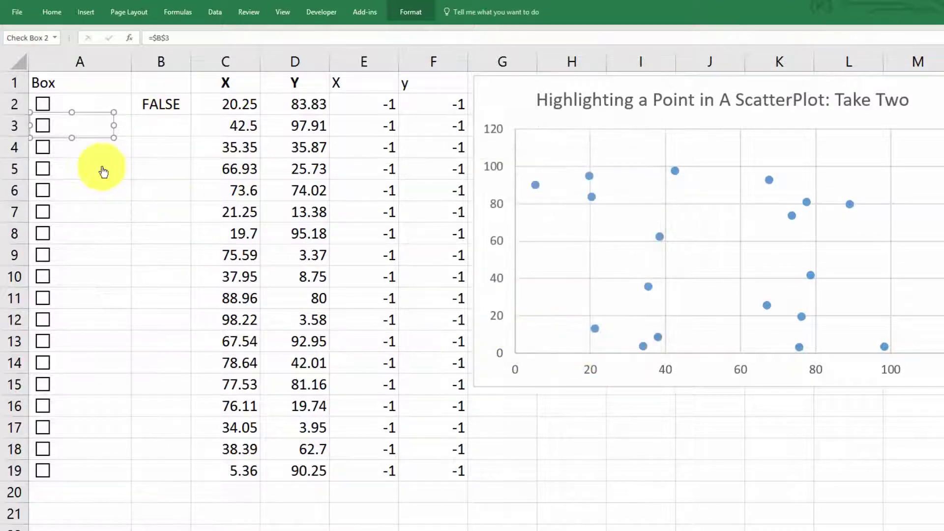
Step: Link the row 4 checkbox to cell B4 through Format Control
{"action": "right_click", "coordinate": [83, 153]}
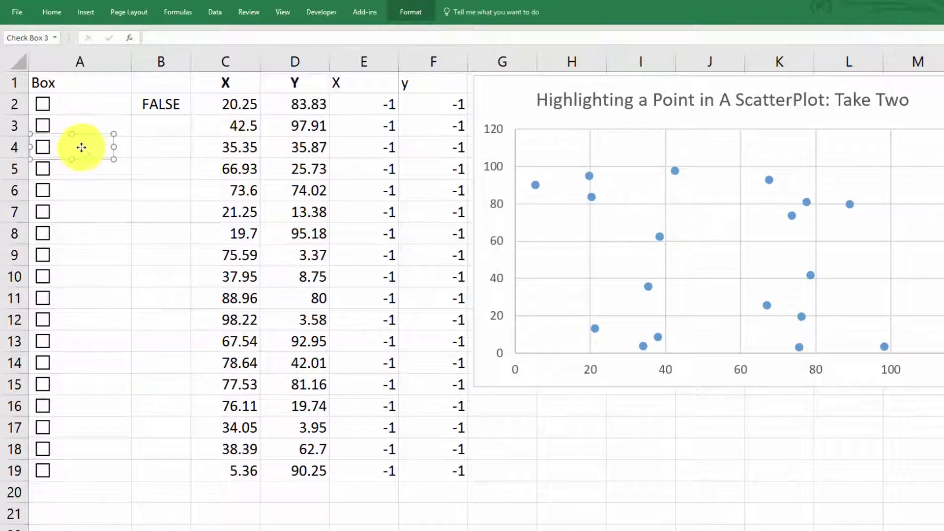
{"action": "left_click", "coordinate": [142, 253]}
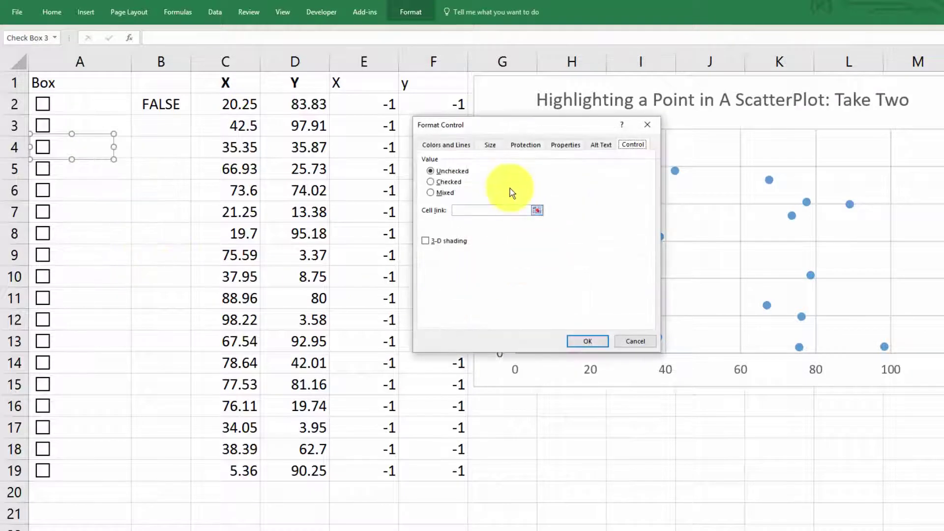
{"action": "left_click", "coordinate": [537, 211]}
{"action": "left_click", "coordinate": [160, 150]}
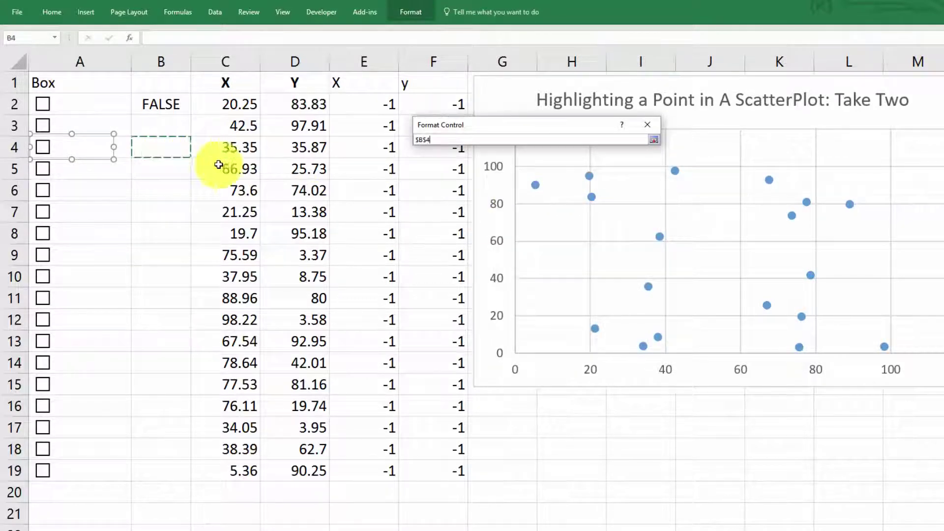
{"action": "left_click", "coordinate": [654, 140]}
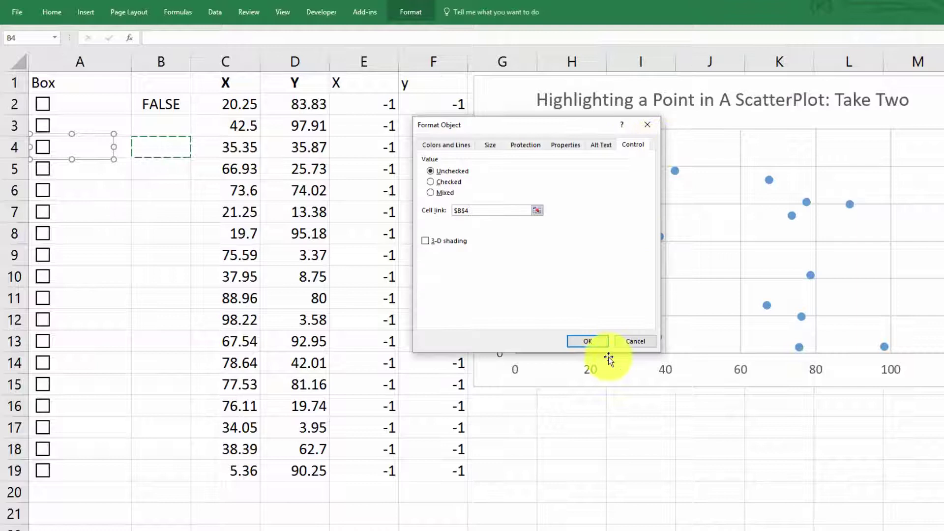
{"action": "left_click", "coordinate": [588, 341]}
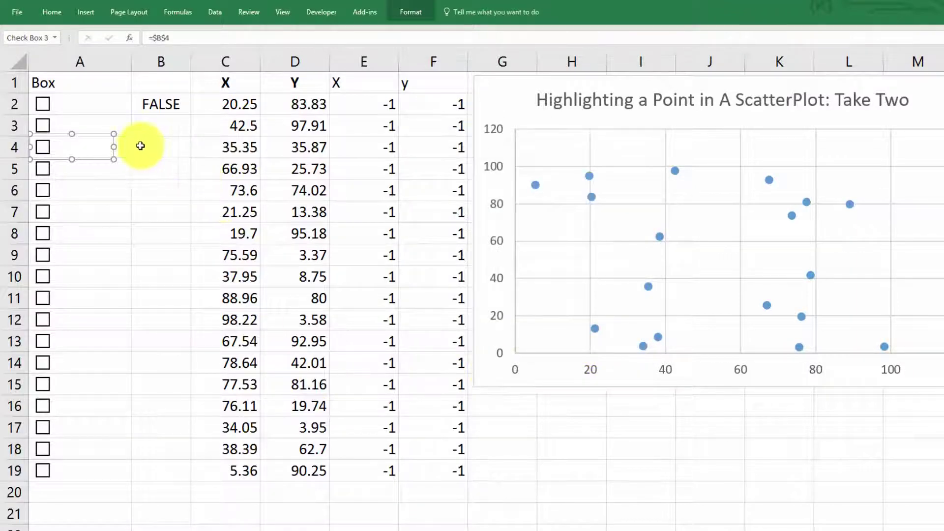
{"action": "left_click", "coordinate": [157, 172]}
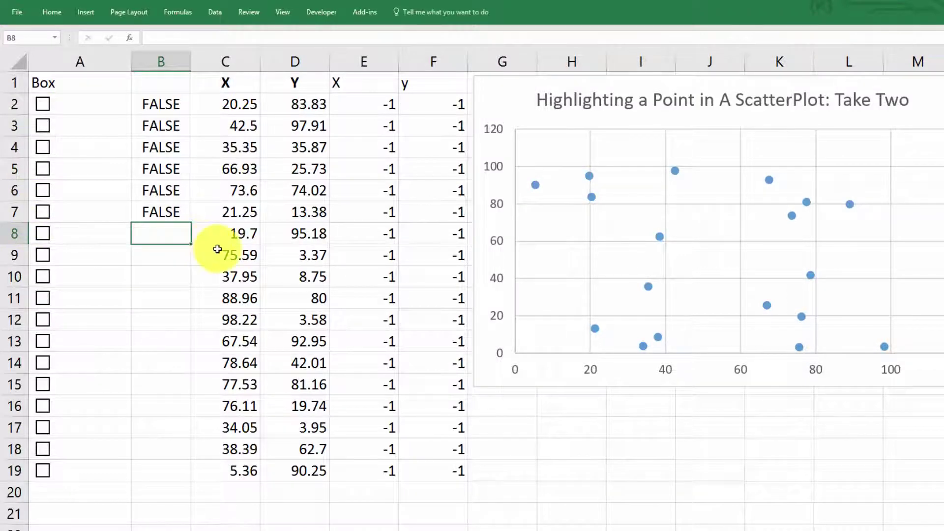
Step: Enter =IF(B2=TRUE,C2,-1) in cell E2
{"action": "left_click", "coordinate": [367, 103]}
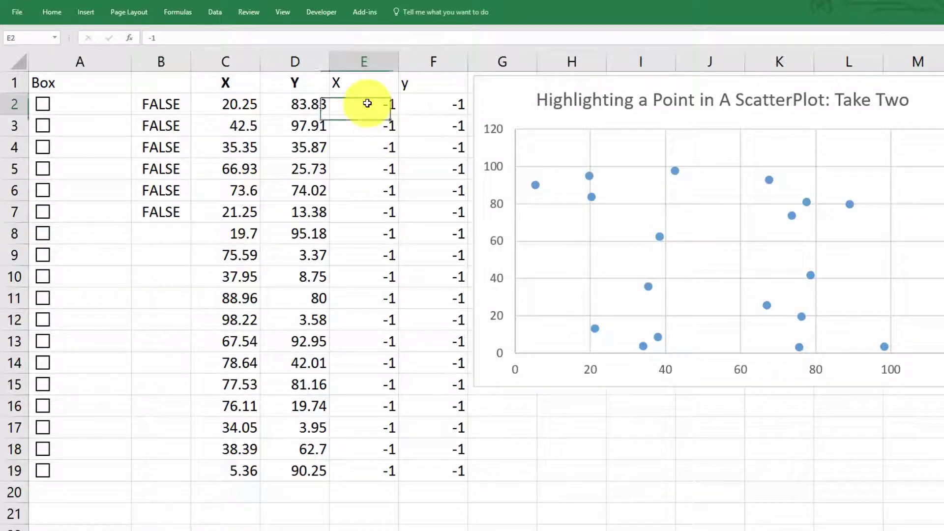
{"action": "left_click_drag", "start_coordinate": [390, 101], "coordinate": [433, 104]}
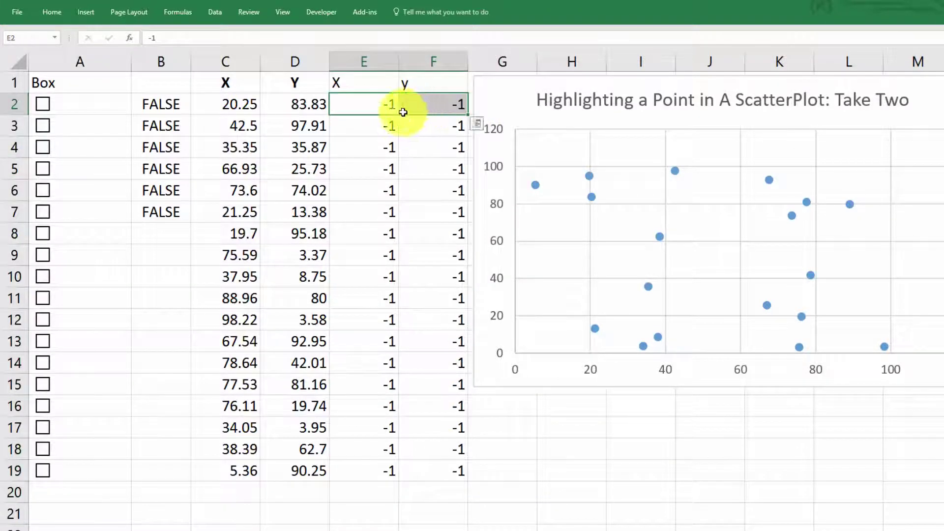
{"action": "left_click", "coordinate": [357, 108]}
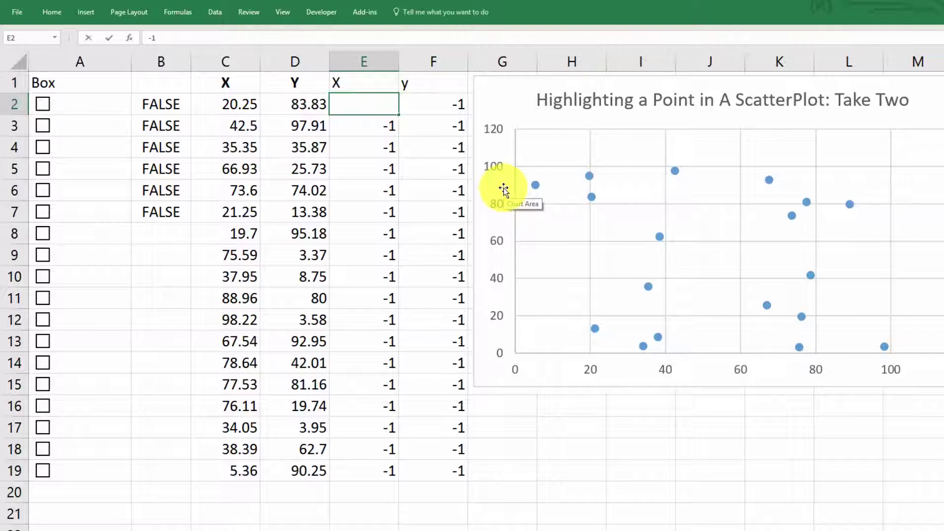
{"action": "type", "text": "=if("}
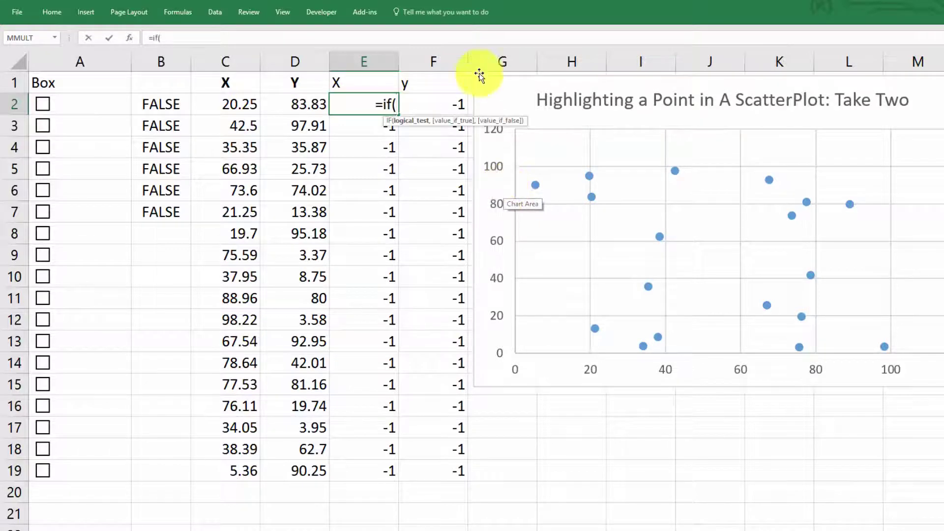
{"action": "left_click", "coordinate": [164, 108]}
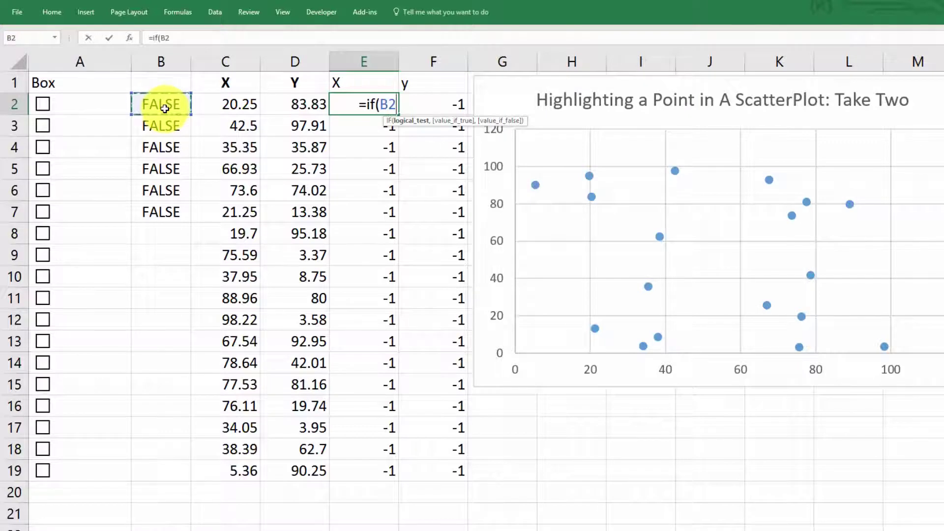
{"action": "type", "text": "=T"}
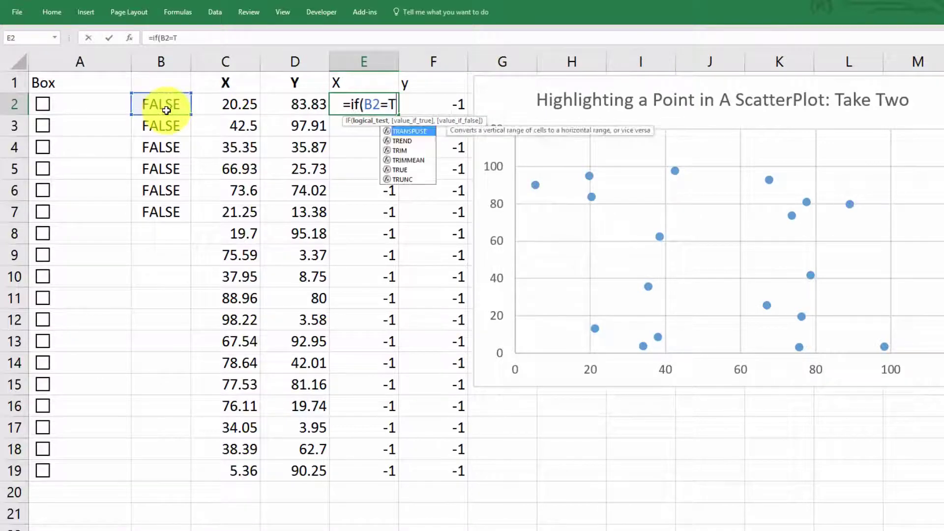
{"action": "type", "text": "RUE,"}
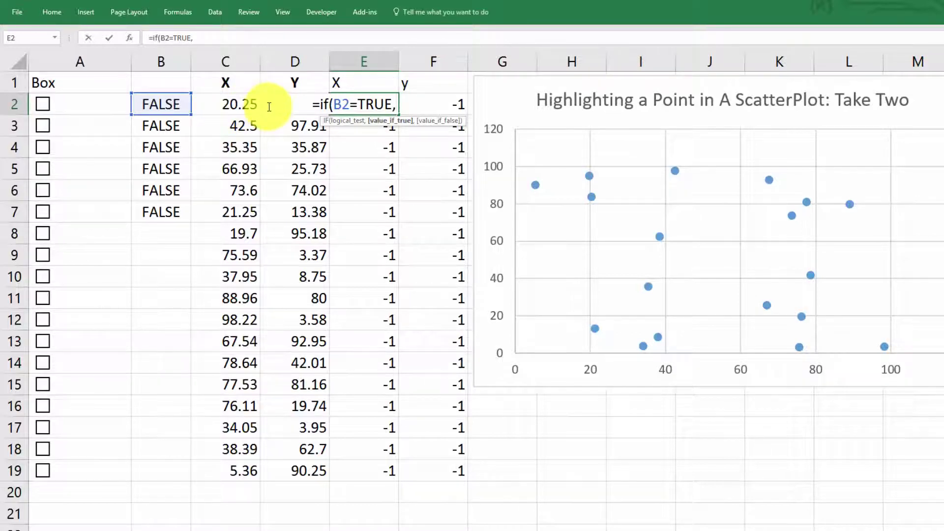
{"action": "type", "text": "c2,"}
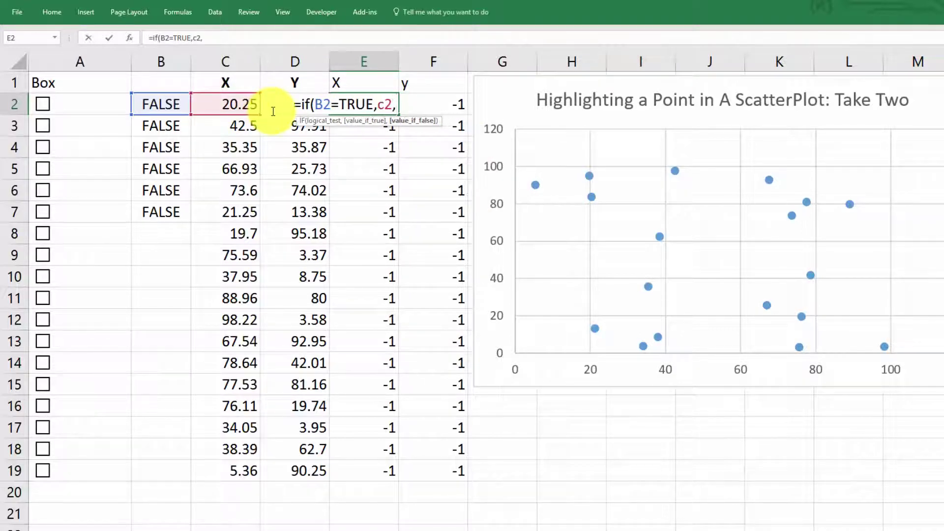
{"action": "type", "text": "-1"}
{"action": "key", "text": "Return"}
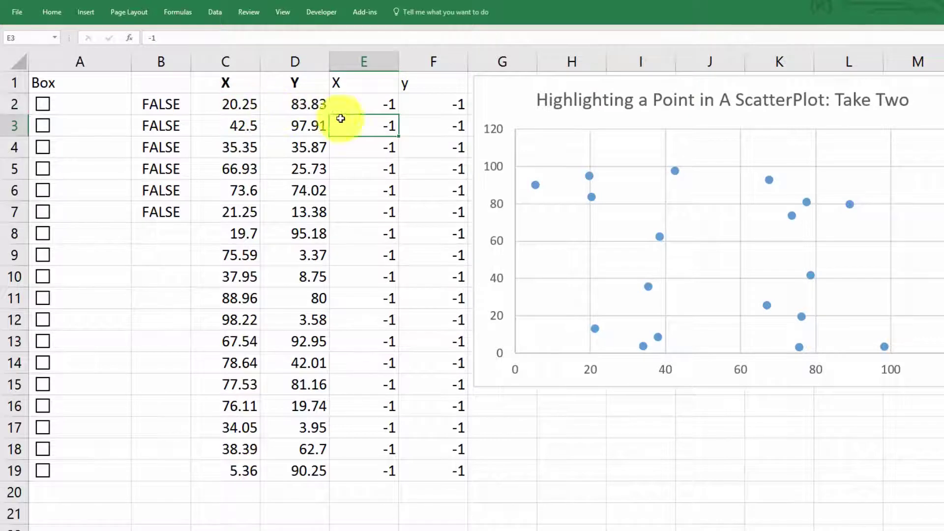
Step: Toggle the row 2 checkbox to confirm E2 switches between 20.25 and -1, leaving it unticked
{"action": "left_click", "coordinate": [369, 101]}
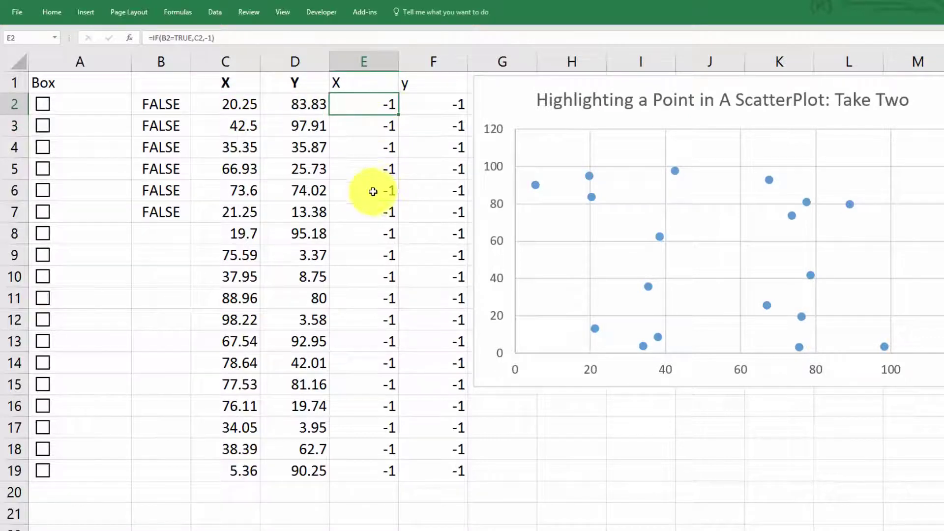
{"action": "left_click", "coordinate": [45, 105]}
{"action": "left_click", "coordinate": [43, 105]}
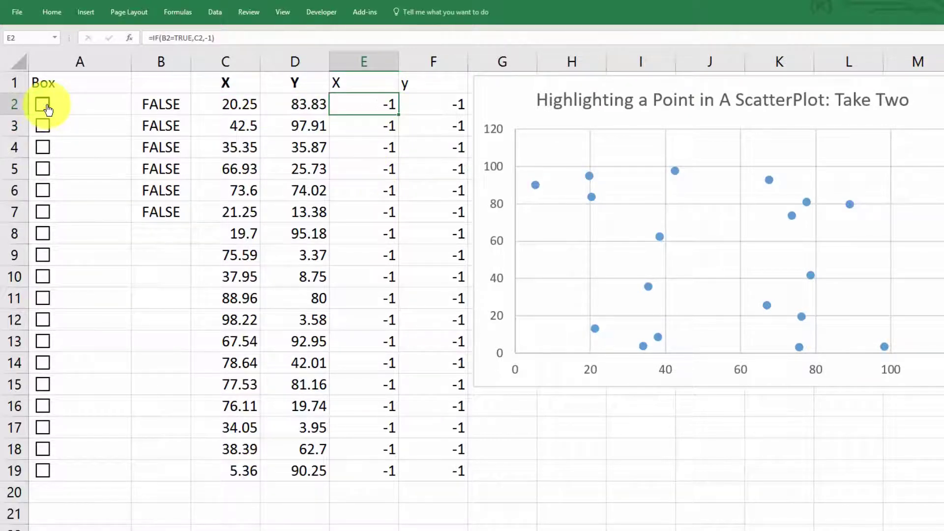
{"action": "left_click", "coordinate": [44, 104]}
{"action": "left_click", "coordinate": [44, 105]}
{"action": "left_click", "coordinate": [45, 105]}
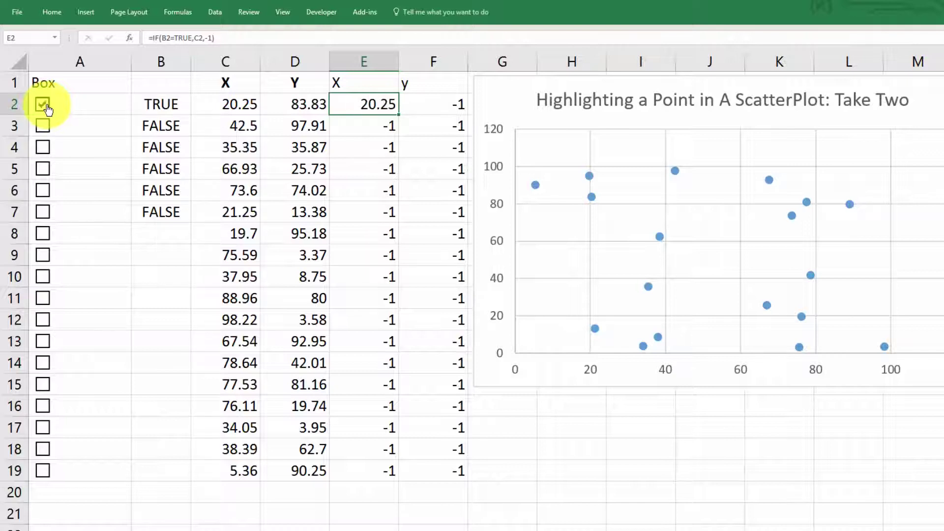
{"action": "left_click", "coordinate": [44, 104]}
{"action": "left_click", "coordinate": [44, 105]}
{"action": "left_click", "coordinate": [44, 104]}
{"action": "left_click", "coordinate": [433, 109]}
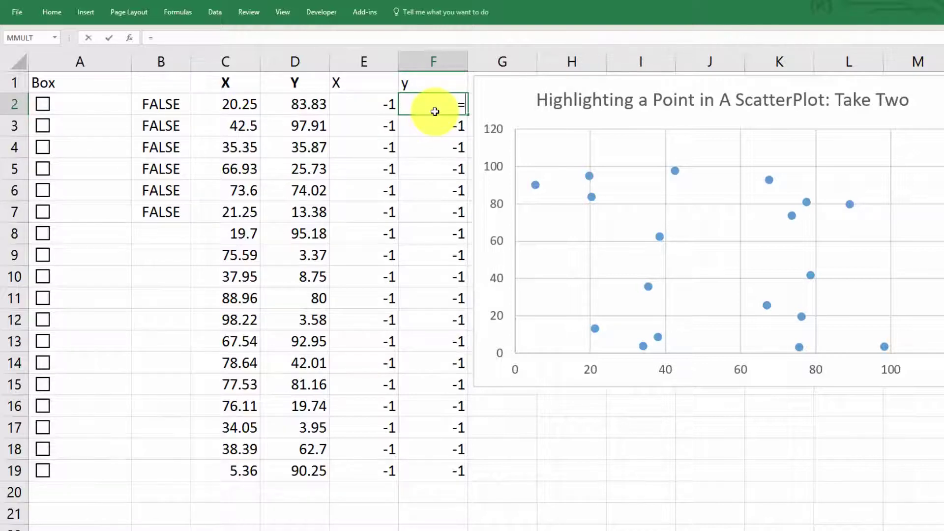
Step: Enter =IF(B2=TRUE,D2,-1) in F2 and fill both helper formulas down to row 7
{"action": "type", "text": "=if("}
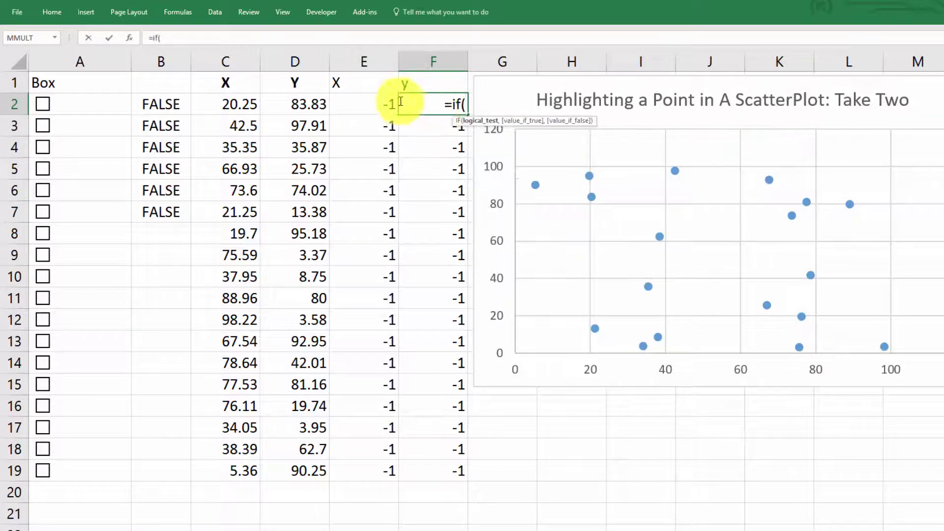
{"action": "left_click", "coordinate": [163, 105]}
{"action": "type", "text": "=TRUE,"}
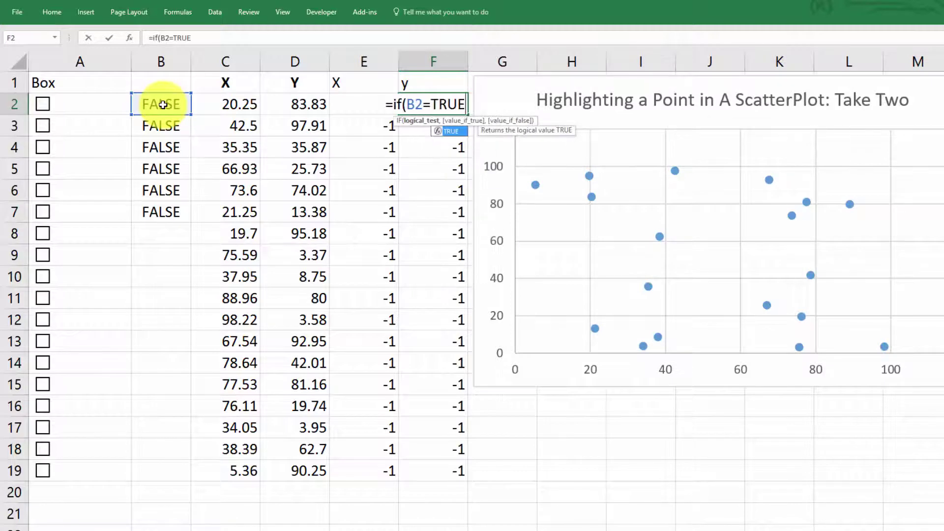
{"action": "left_click", "coordinate": [312, 104]}
{"action": "type", "text": ","}
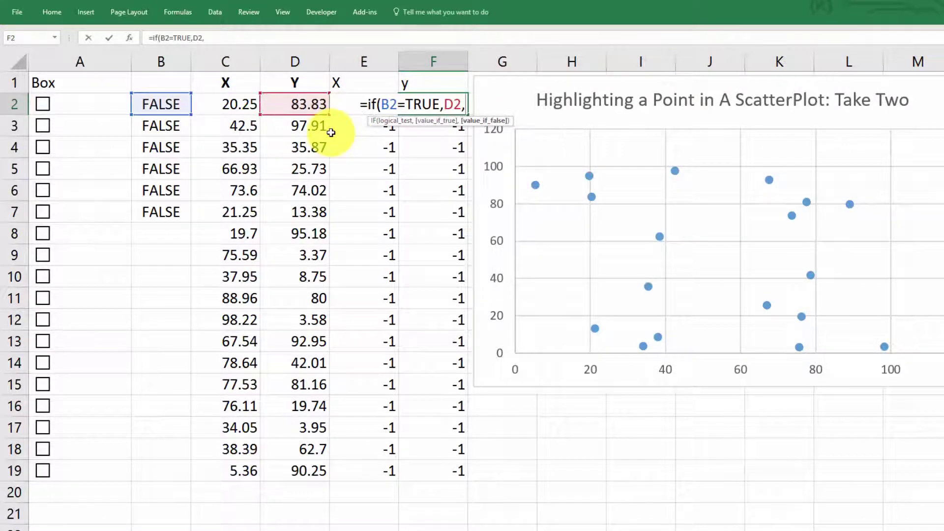
{"action": "type", "text": "-1"}
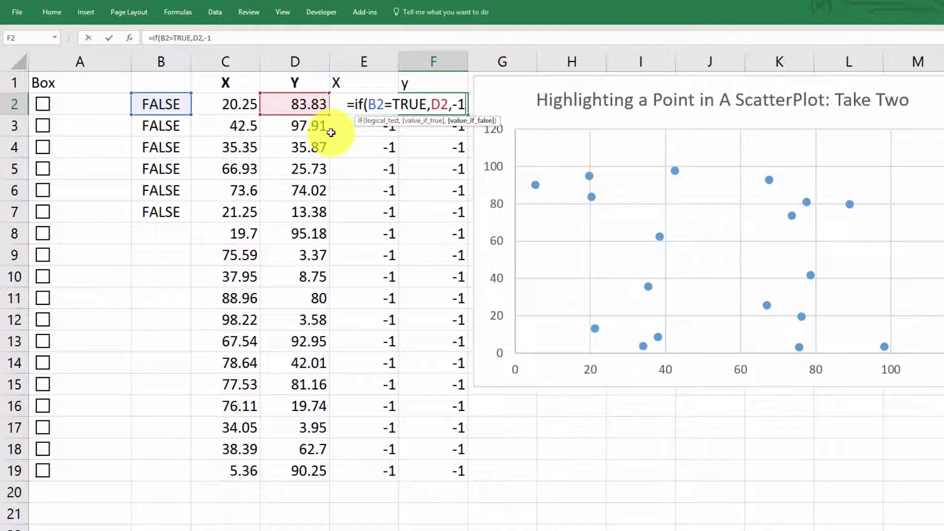
{"action": "key", "text": "Return"}
{"action": "left_click", "coordinate": [379, 104]}
{"action": "mouse_move", "coordinate": [380, 105]}
{"action": "left_mouse_down"}
{"action": "mouse_move", "coordinate": [464, 116]}
{"action": "mouse_move", "coordinate": [465, 218]}
{"action": "left_mouse_up"}
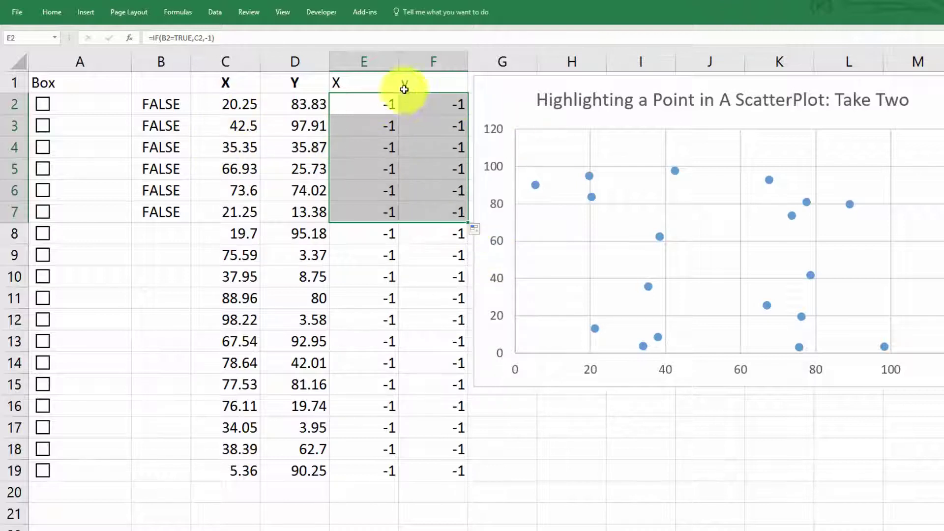
Step: Copy the helper block E1:F7
{"action": "left_click", "coordinate": [367, 78]}
{"action": "left_click_drag", "start_coordinate": [368, 79], "coordinate": [438, 210]}
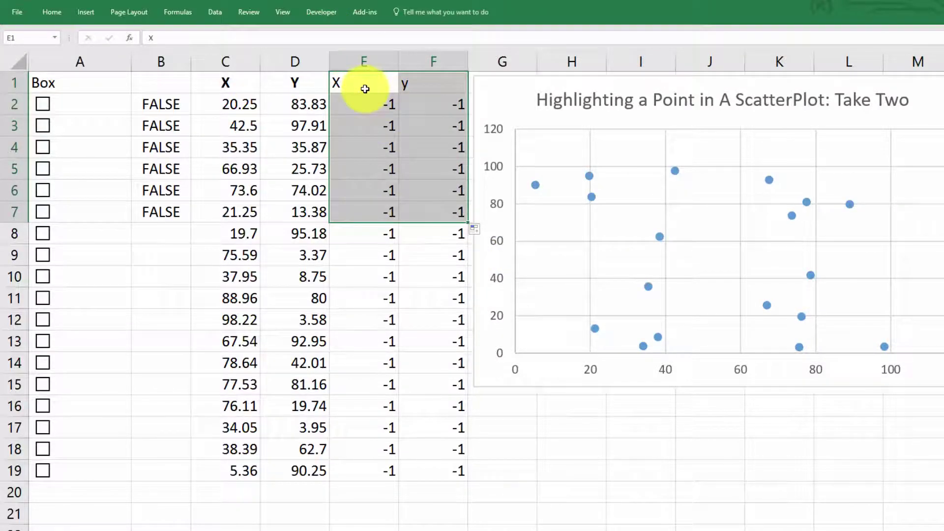
{"action": "right_click", "coordinate": [365, 89]}
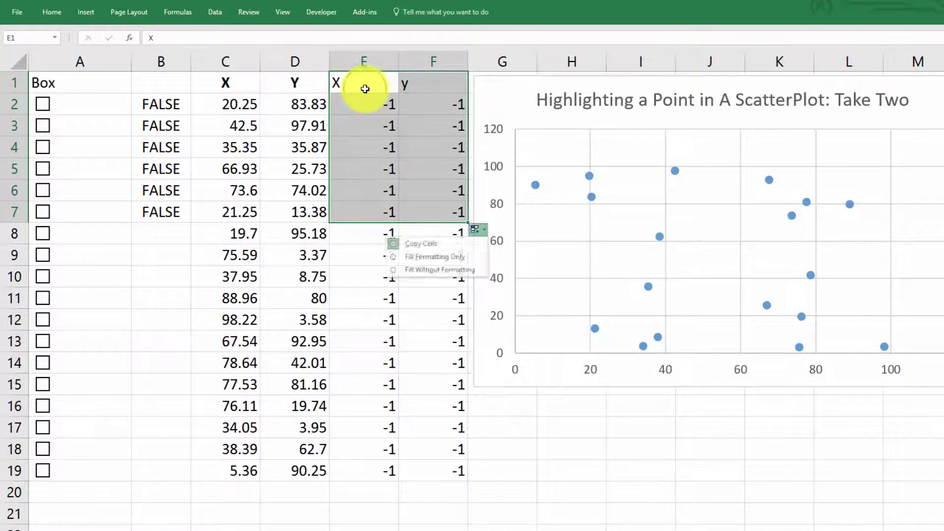
{"action": "left_click", "coordinate": [400, 112]}
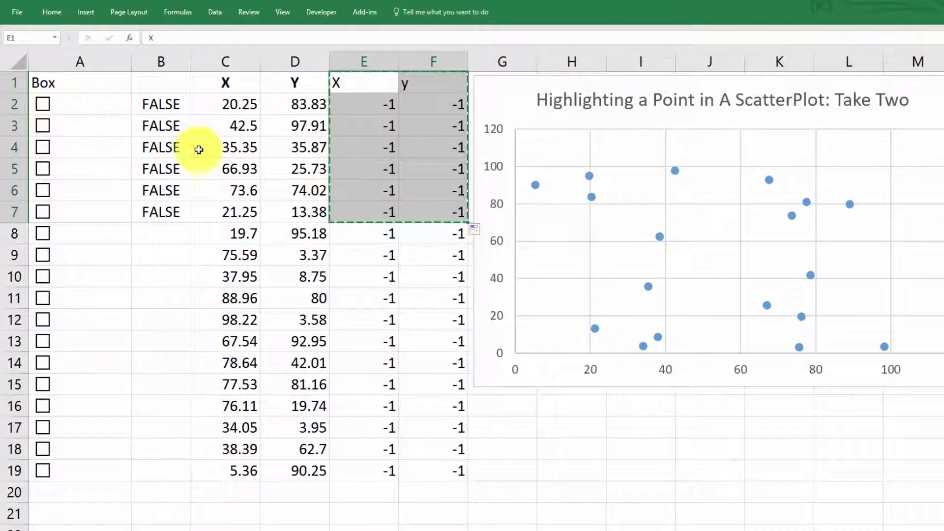
{"action": "left_click", "coordinate": [44, 12]}
{"action": "left_click", "coordinate": [13, 57]}
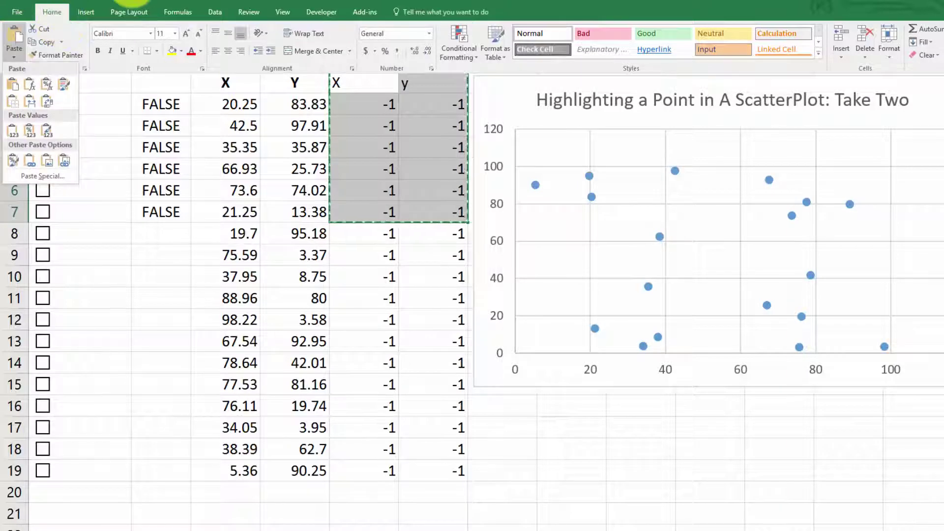
{"action": "left_click", "coordinate": [18, 133]}
Step: Paste Special E1:F7 into the chart as a new series, X values from the first column
{"action": "left_click", "coordinate": [639, 153]}
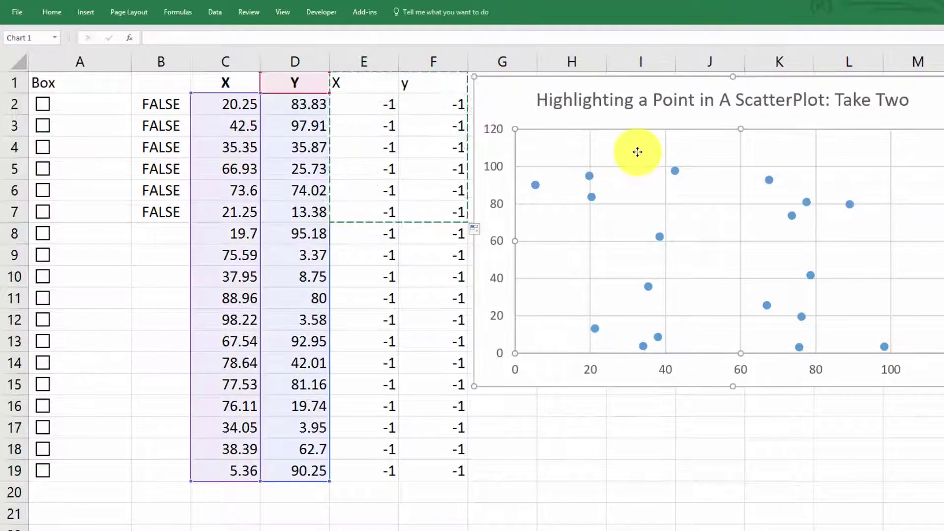
{"action": "left_click", "coordinate": [50, 12]}
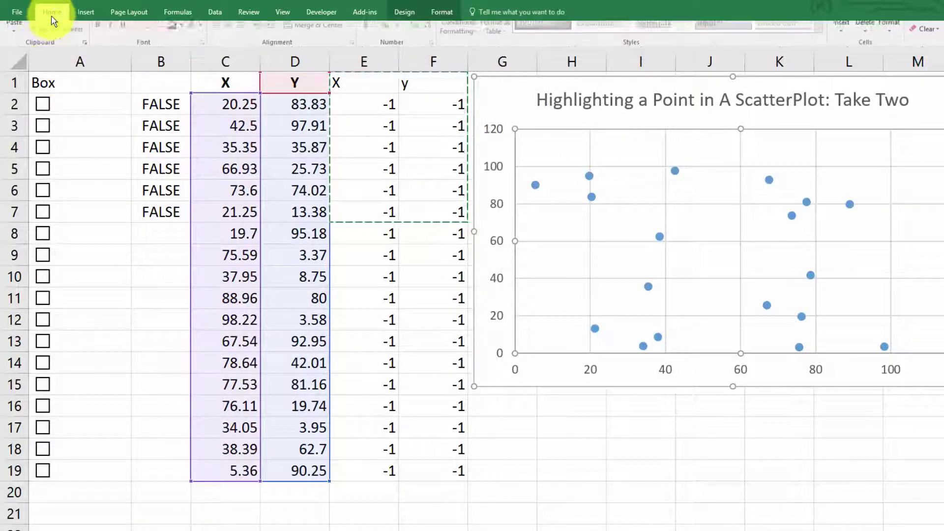
{"action": "left_click", "coordinate": [15, 57]}
{"action": "left_click", "coordinate": [41, 100]}
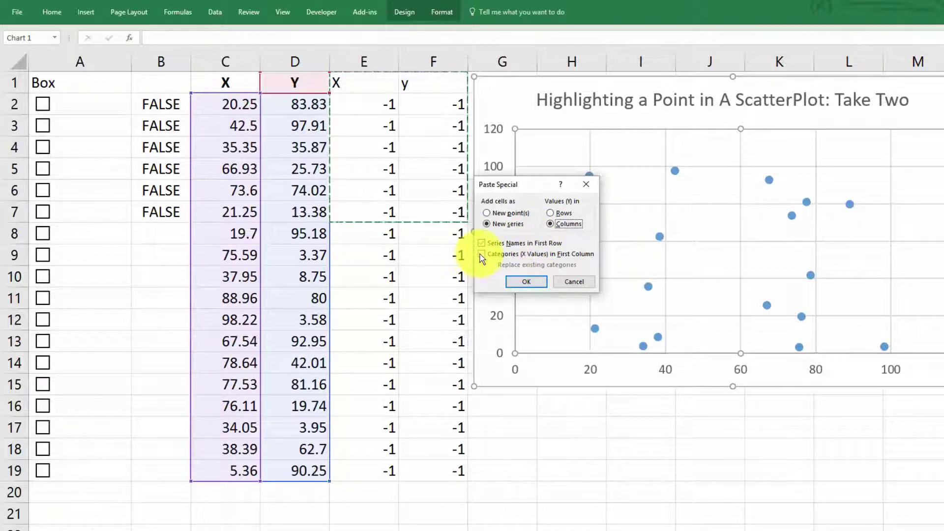
{"action": "left_click", "coordinate": [482, 254]}
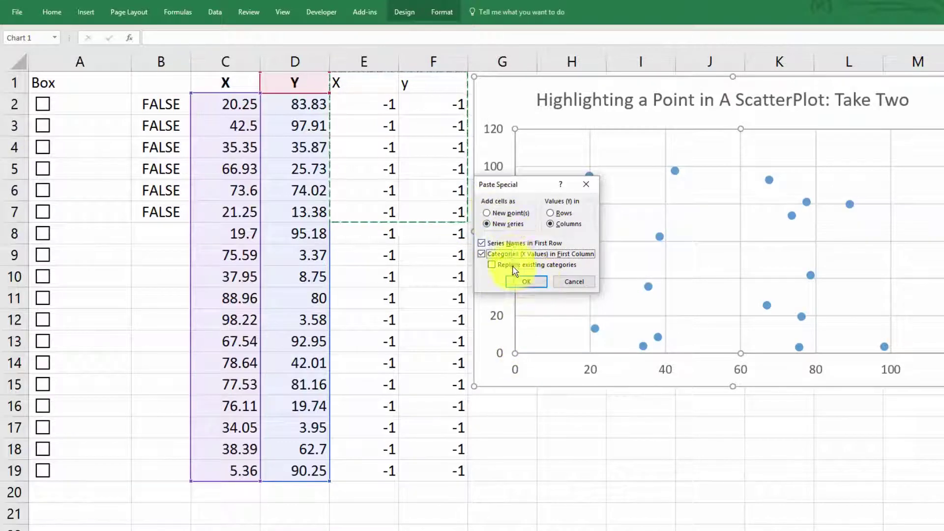
{"action": "left_click", "coordinate": [518, 283]}
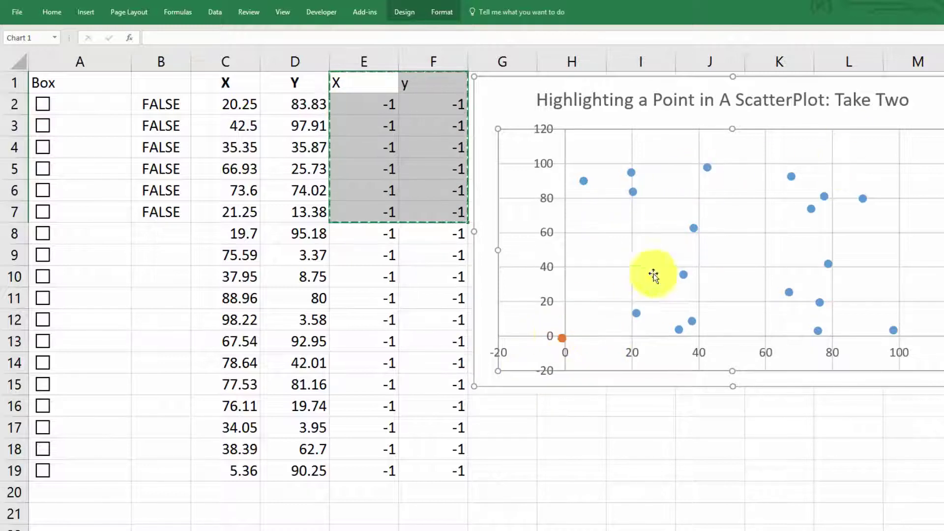
Step: Set the vertical axis minimum bound to 0
{"action": "right_click", "coordinate": [544, 236]}
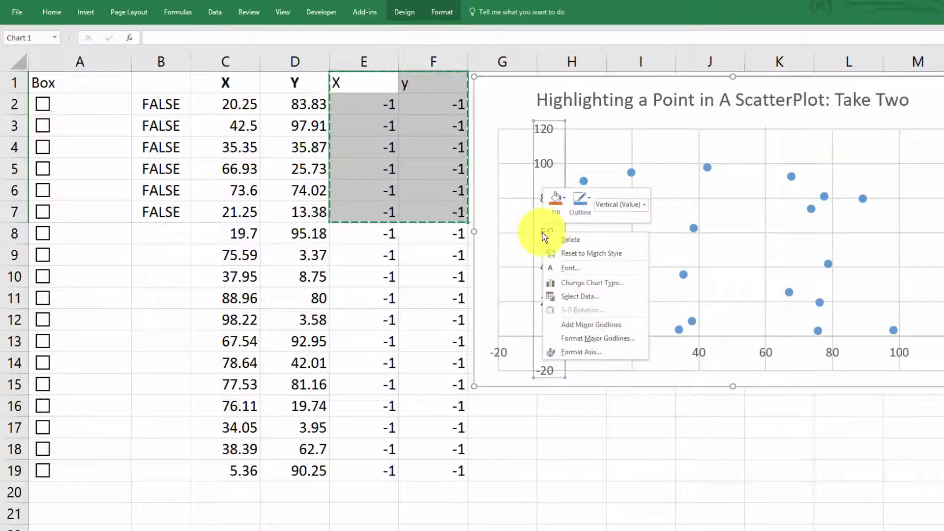
{"action": "left_click", "coordinate": [593, 358]}
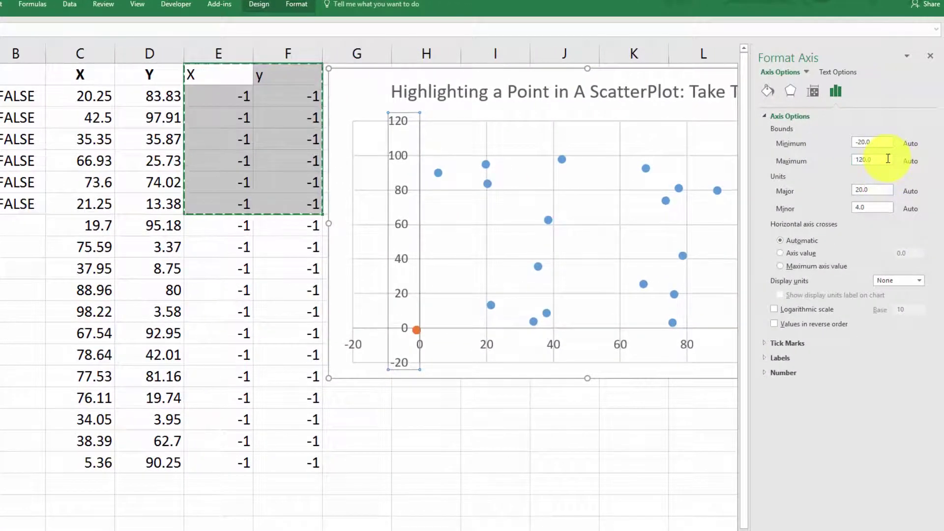
{"action": "left_click_drag", "start_coordinate": [887, 141], "coordinate": [798, 136]}
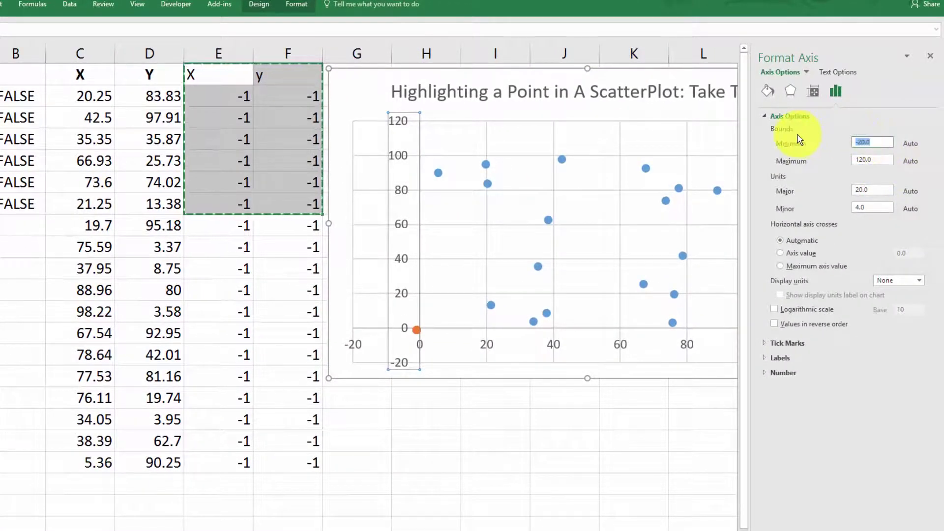
{"action": "type", "text": "0"}
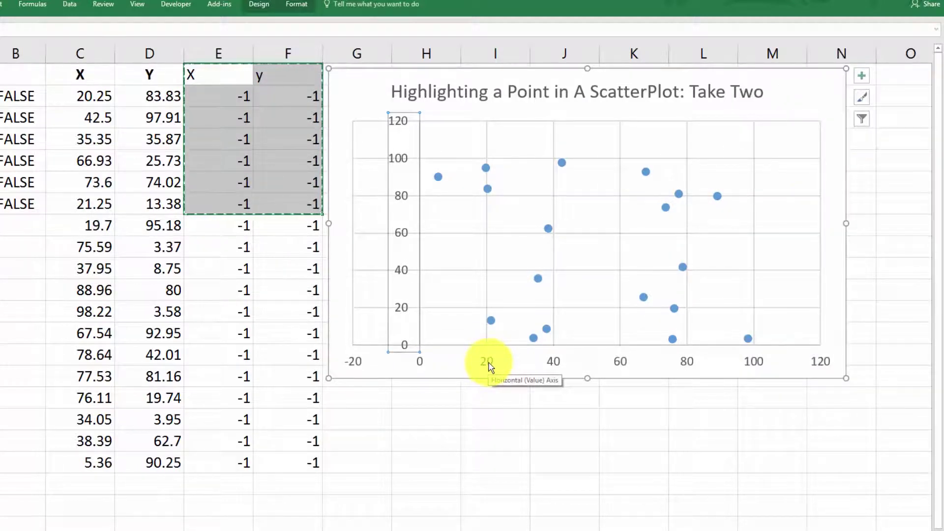
Step: Set the horizontal axis minimum bound to 0 and close the Format Axis pane
{"action": "right_click", "coordinate": [488, 364]}
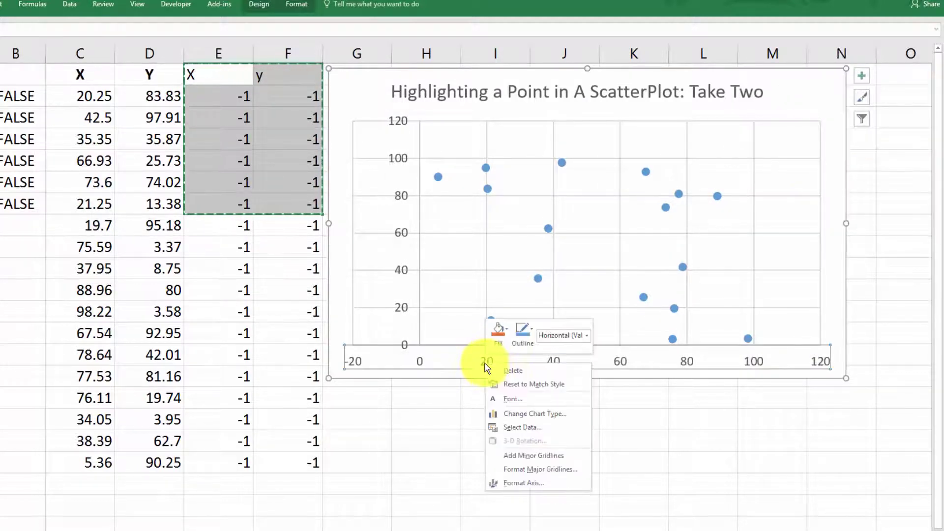
{"action": "left_click", "coordinate": [536, 483]}
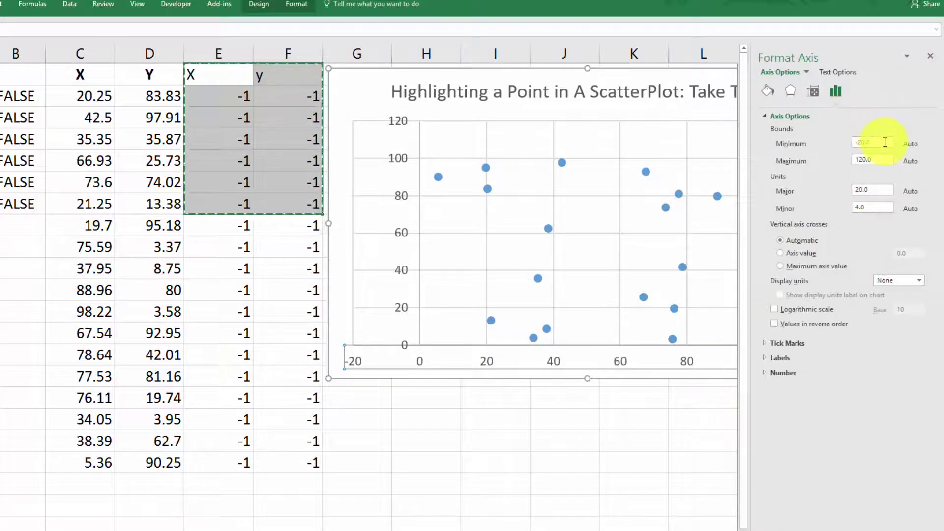
{"action": "double_click", "coordinate": [885, 143]}
{"action": "type", "text": "0"}
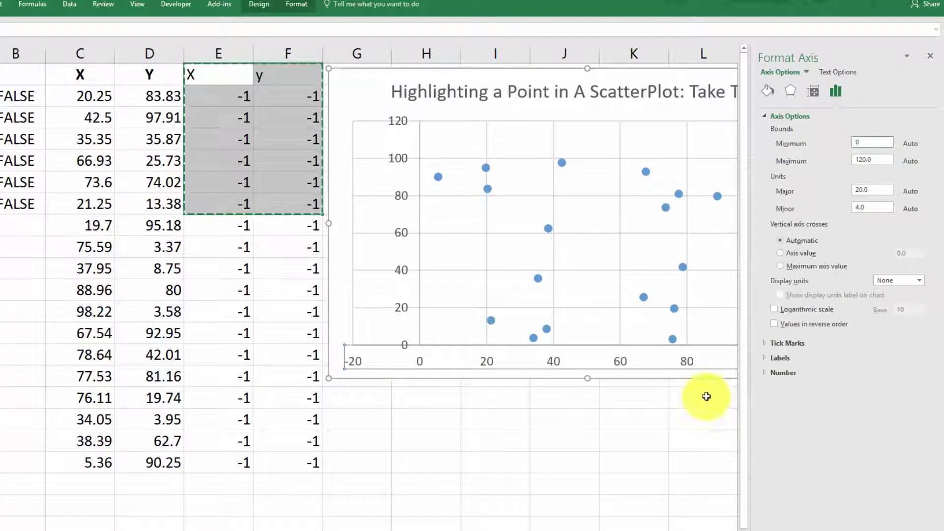
{"action": "left_click", "coordinate": [931, 58]}
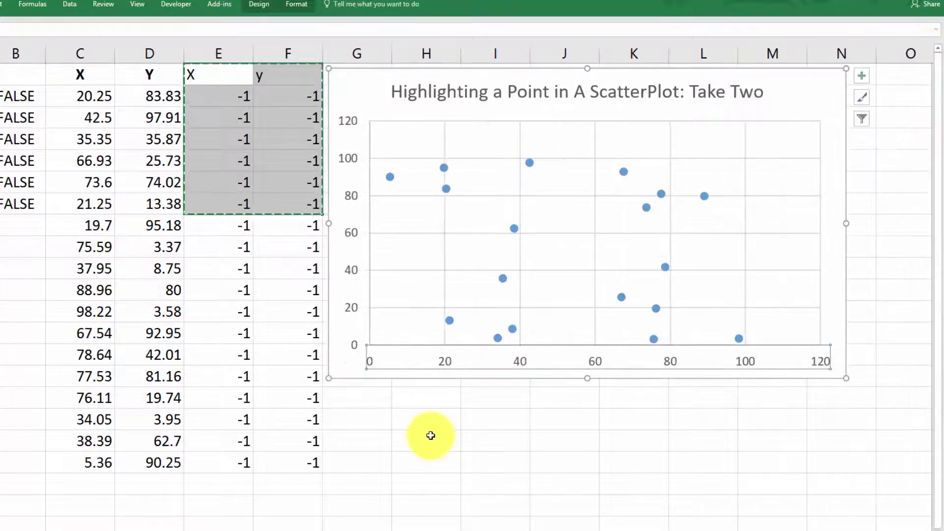
Step: Narrow column A to fit the checkboxes
{"action": "left_click", "coordinate": [430, 434]}
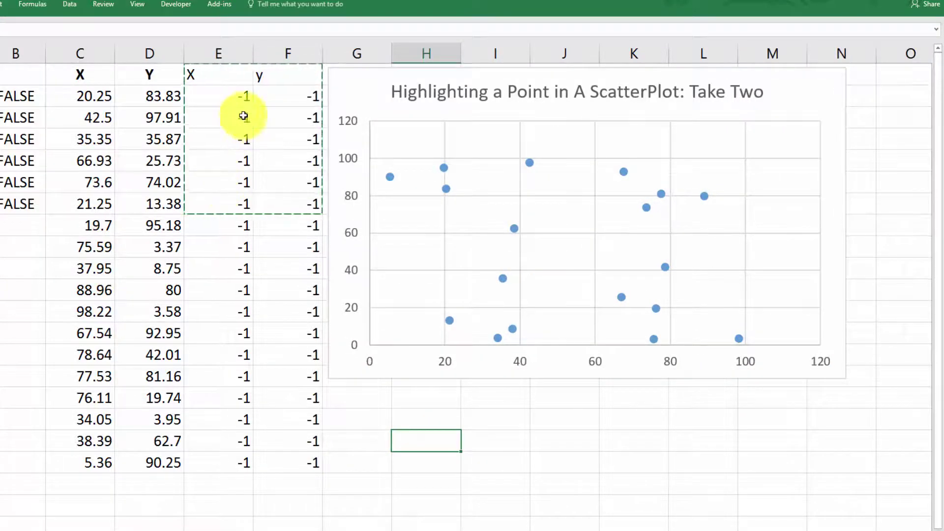
{"action": "left_click", "coordinate": [271, 90]}
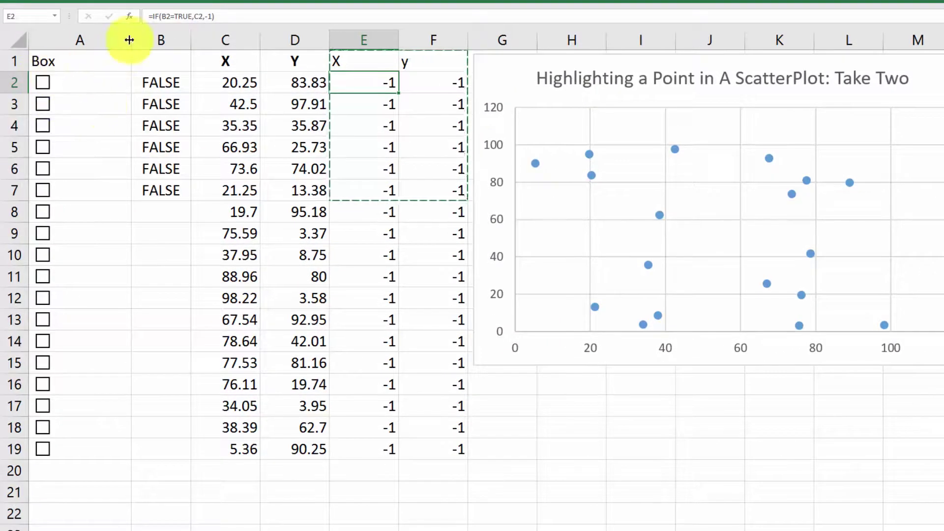
{"action": "left_click_drag", "start_coordinate": [43, 47], "coordinate": [4, 47]}
{"action": "mouse_move", "coordinate": [91, 40]}
{"action": "left_mouse_down"}
{"action": "mouse_move", "coordinate": [63, 42]}
{"action": "mouse_move", "coordinate": [77, 42]}
{"action": "left_mouse_up"}
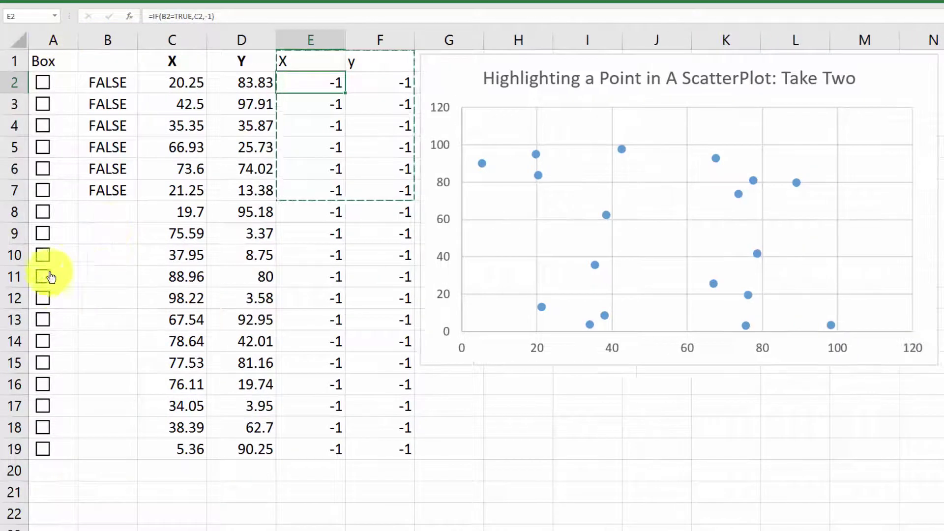
Step: Tick and untick the checkboxes in rows 2, 3 and 5 to confirm their points turn orange
{"action": "left_click", "coordinate": [43, 84]}
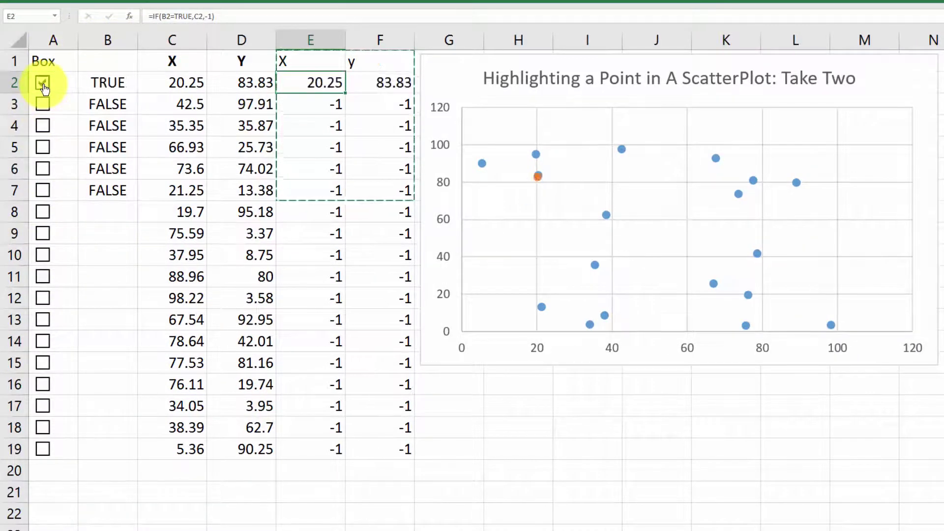
{"action": "left_click", "coordinate": [44, 84]}
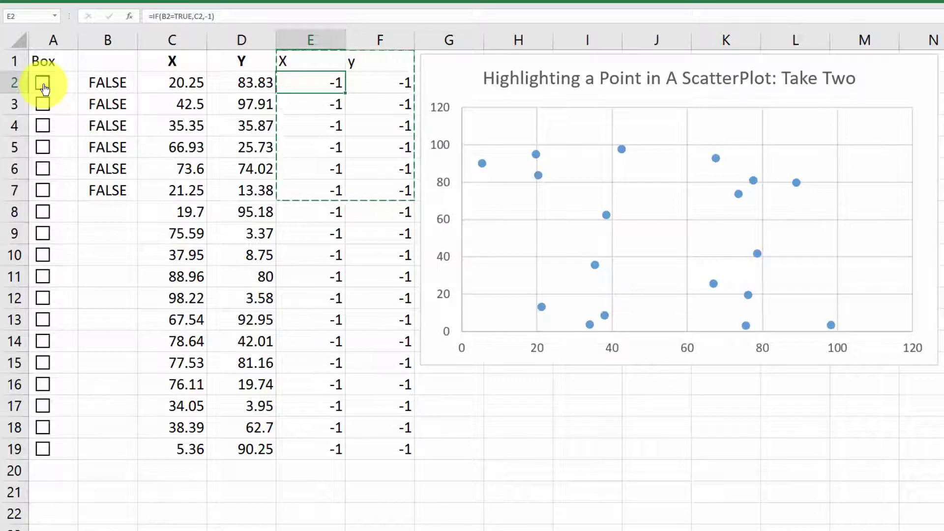
{"action": "left_click", "coordinate": [43, 85]}
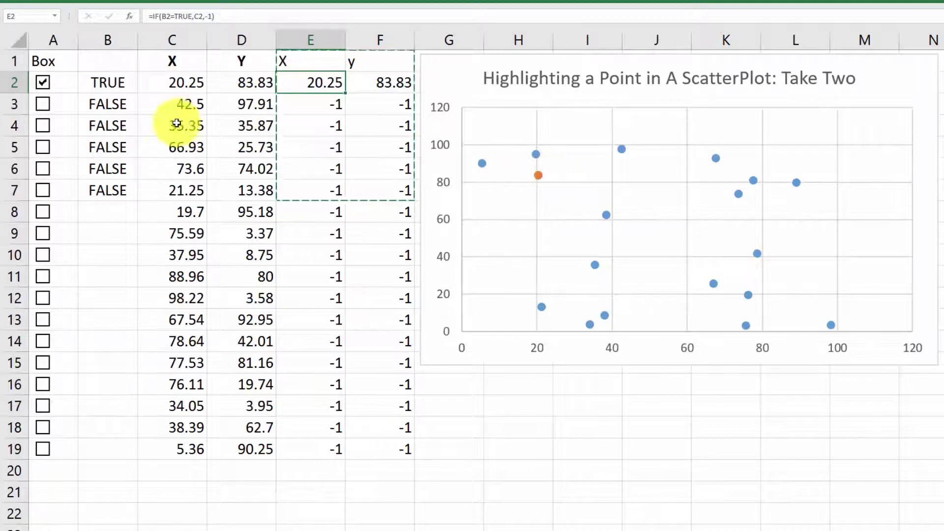
{"action": "left_click", "coordinate": [43, 85]}
{"action": "left_click", "coordinate": [43, 85]}
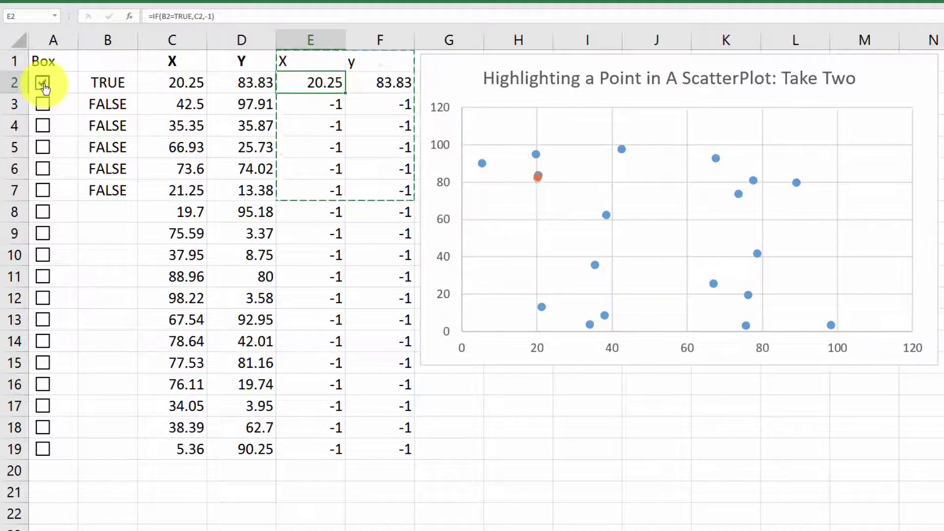
{"action": "left_click", "coordinate": [44, 85]}
{"action": "left_click", "coordinate": [43, 85]}
{"action": "left_click", "coordinate": [47, 107]}
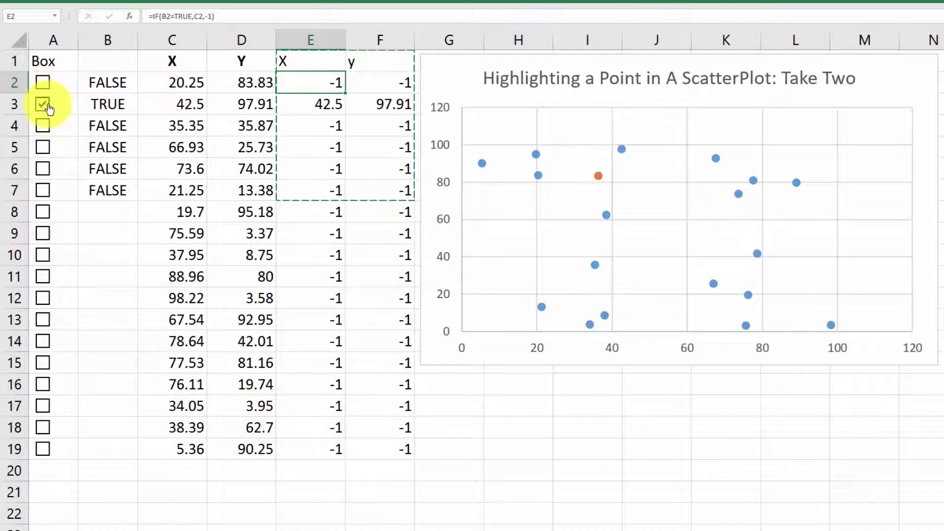
{"action": "left_click", "coordinate": [46, 148]}
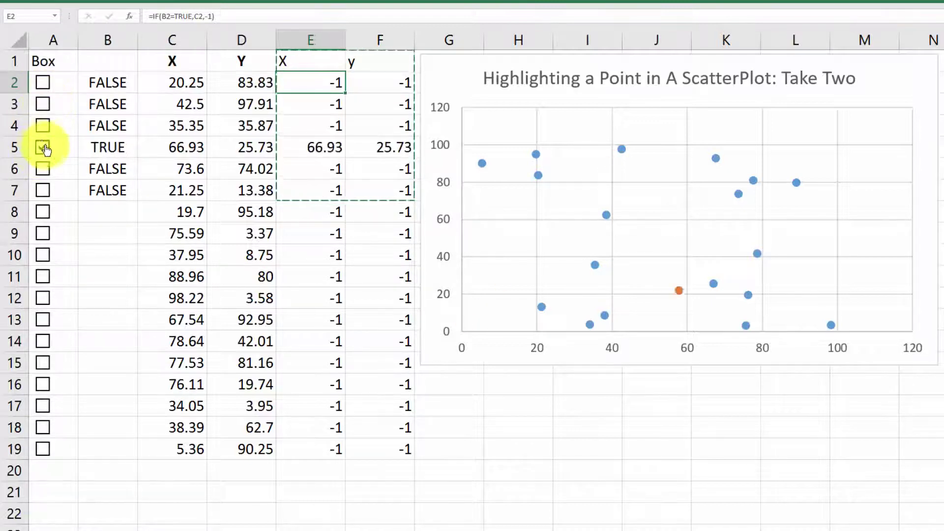
{"action": "left_click", "coordinate": [48, 150]}
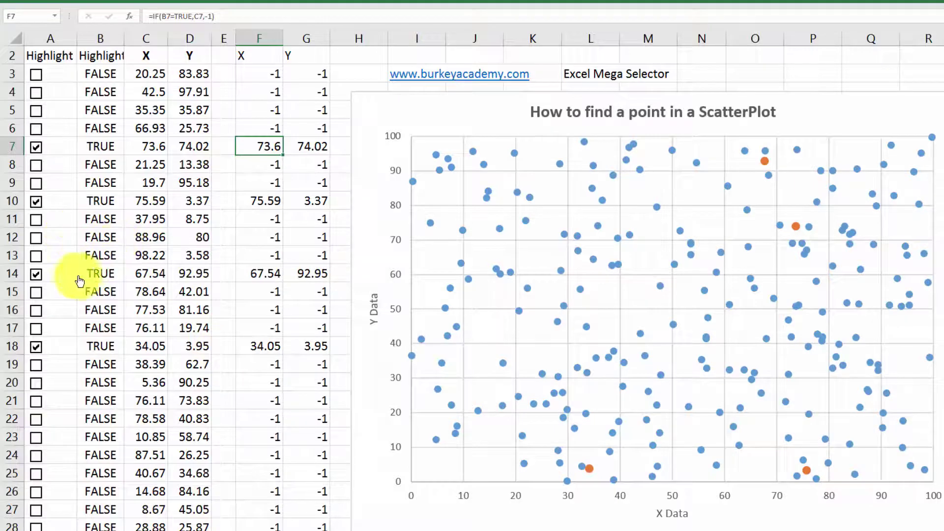
Step: Untick the checkboxes in rows 7, 10, 14 and 18 so no points stay orange
{"action": "scroll", "coordinate": [77, 289], "scroll_direction": "down", "scroll_amount": 1}
{"action": "scroll", "coordinate": [76, 289], "scroll_direction": "down", "scroll_amount": 4}
{"action": "scroll", "coordinate": [74, 281], "scroll_direction": "up", "scroll_amount": 6}
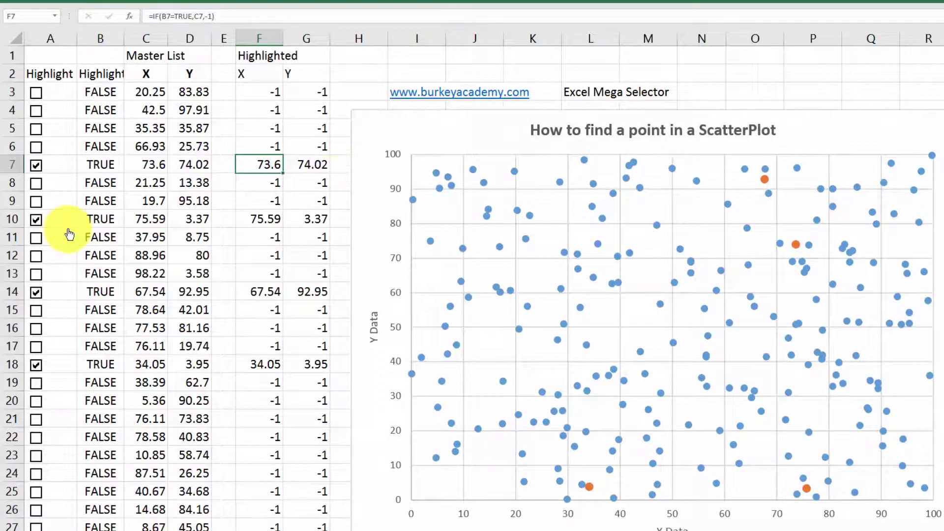
{"action": "left_click", "coordinate": [37, 166]}
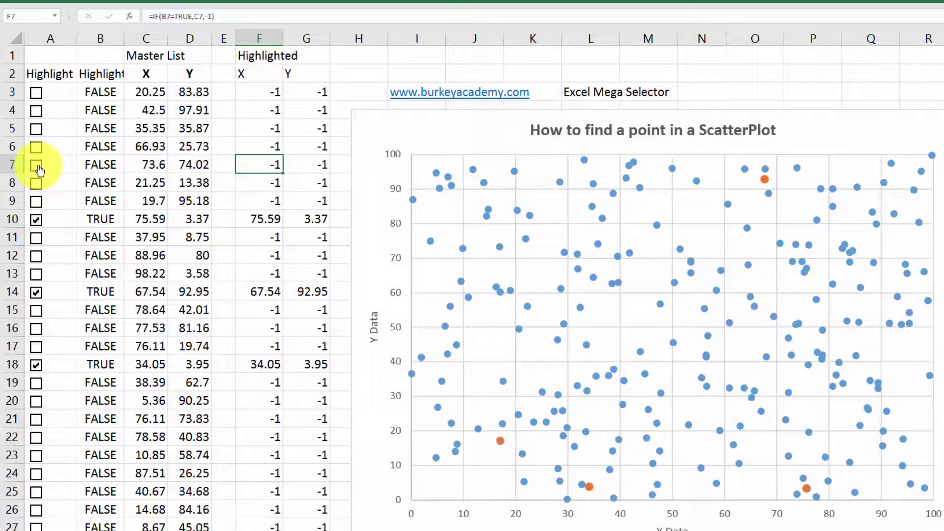
{"action": "left_click", "coordinate": [38, 219]}
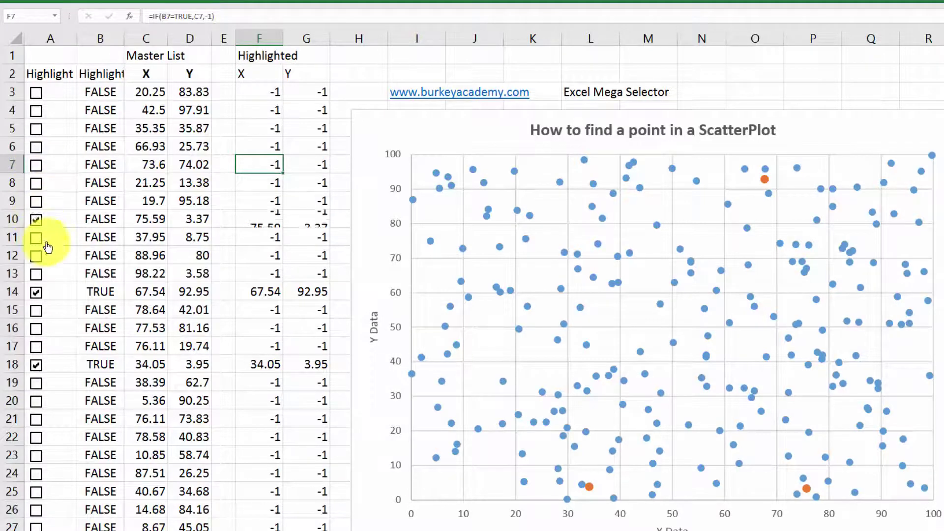
{"action": "left_click", "coordinate": [38, 295]}
{"action": "left_click", "coordinate": [36, 365]}
{"action": "scroll", "coordinate": [79, 371], "scroll_direction": "down", "scroll_amount": 2}
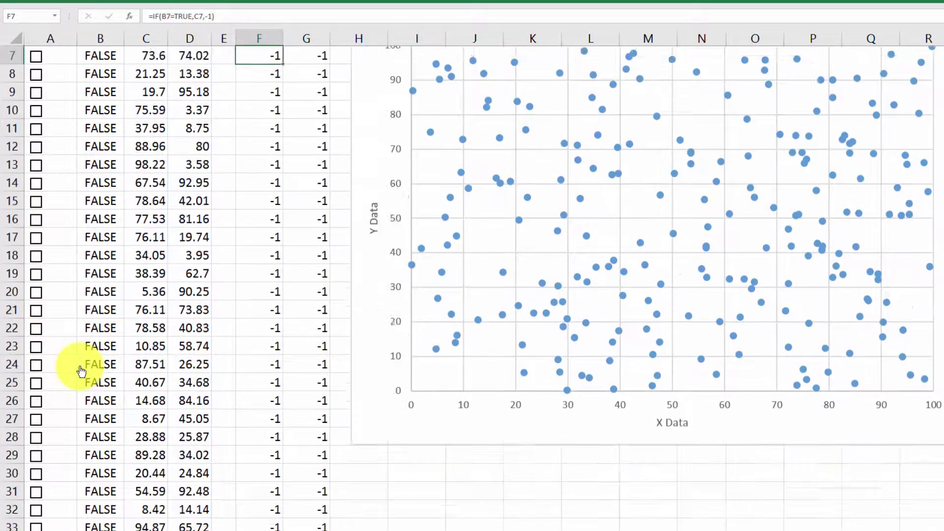
{"action": "scroll", "coordinate": [81, 372], "scroll_direction": "up", "scroll_amount": 2}
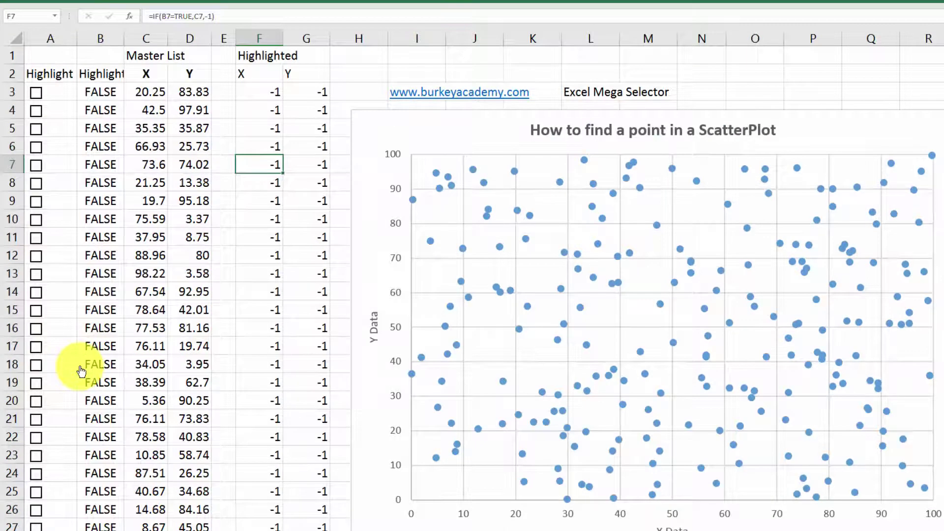